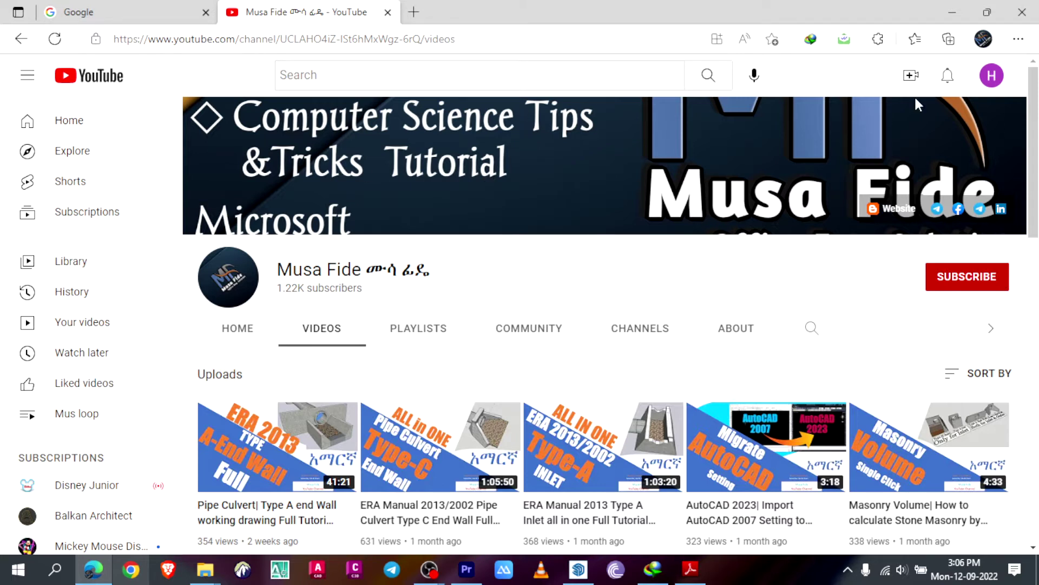
# Subscribe to the displayed channel and choose its notification setting
pyautogui.click(956, 280)
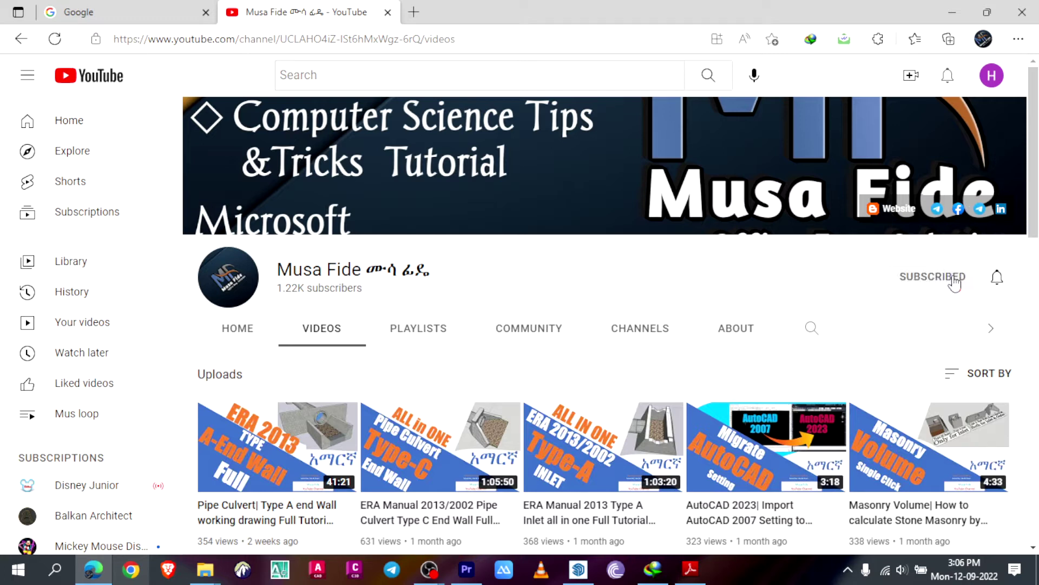
pyautogui.click(997, 278)
pyautogui.click(931, 314)
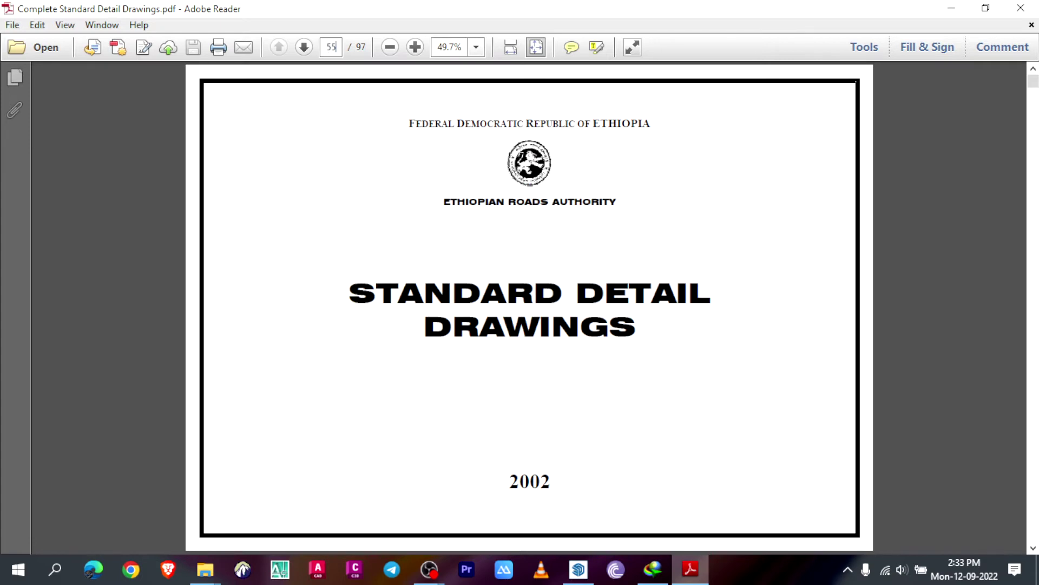
# Go to page 55 of Complete Standard Detail Drawings.pdf and enlarge it to 100% at the Type-A endwall details
pyautogui.press('Return')
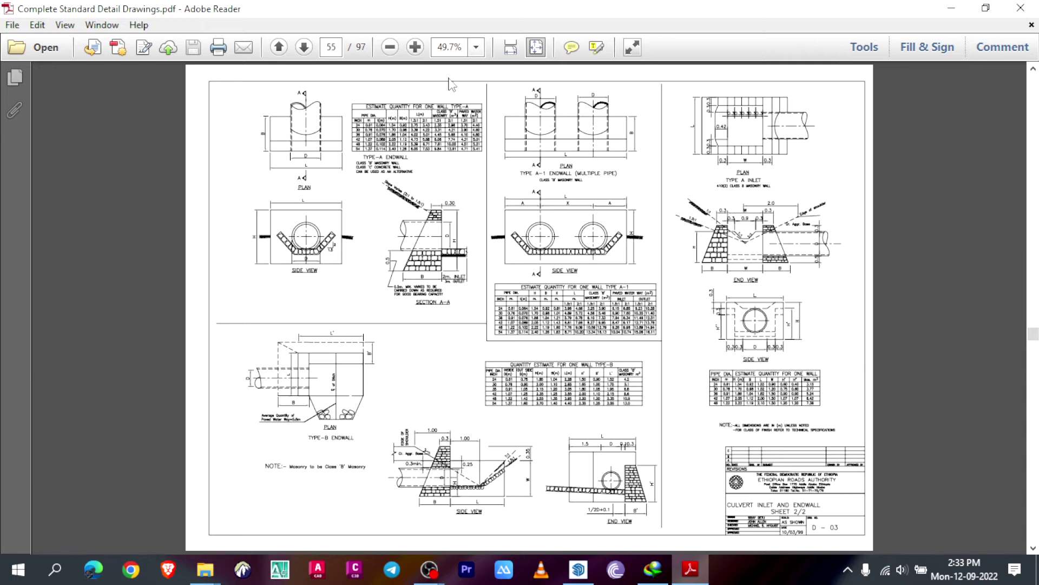
pyautogui.click(415, 47)
pyautogui.click(416, 47)
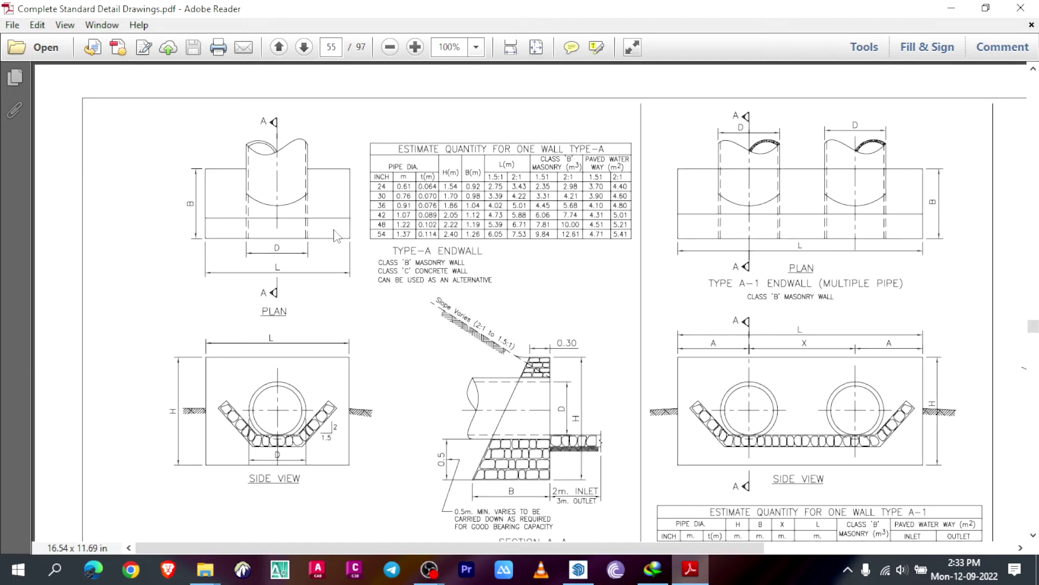
pyautogui.scroll(-1, 296, 278)
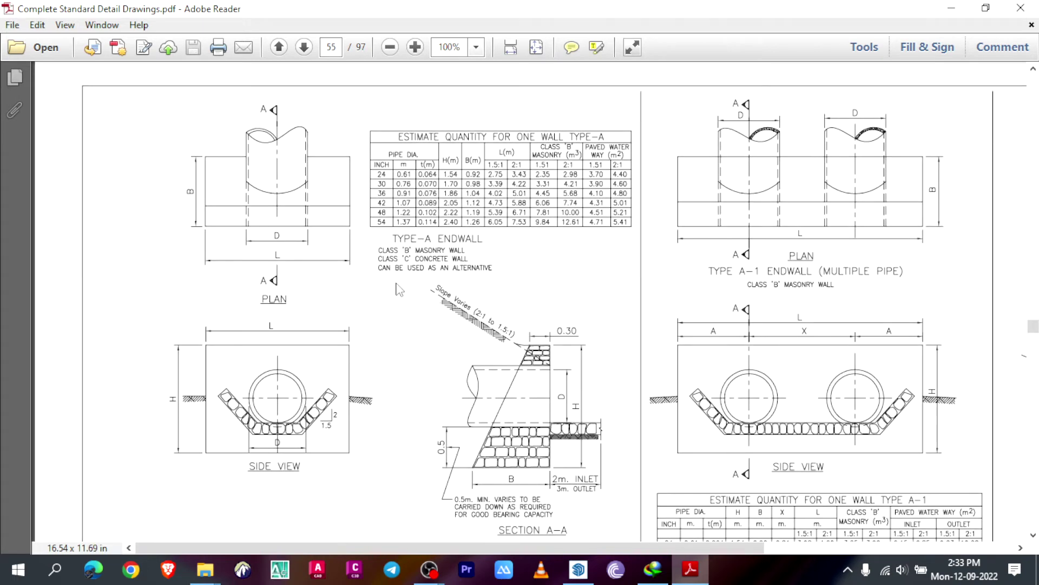
# Switch to SketchUp and inspect the existing endwall model with its pipe opening from several angles
pyautogui.click(578, 570)
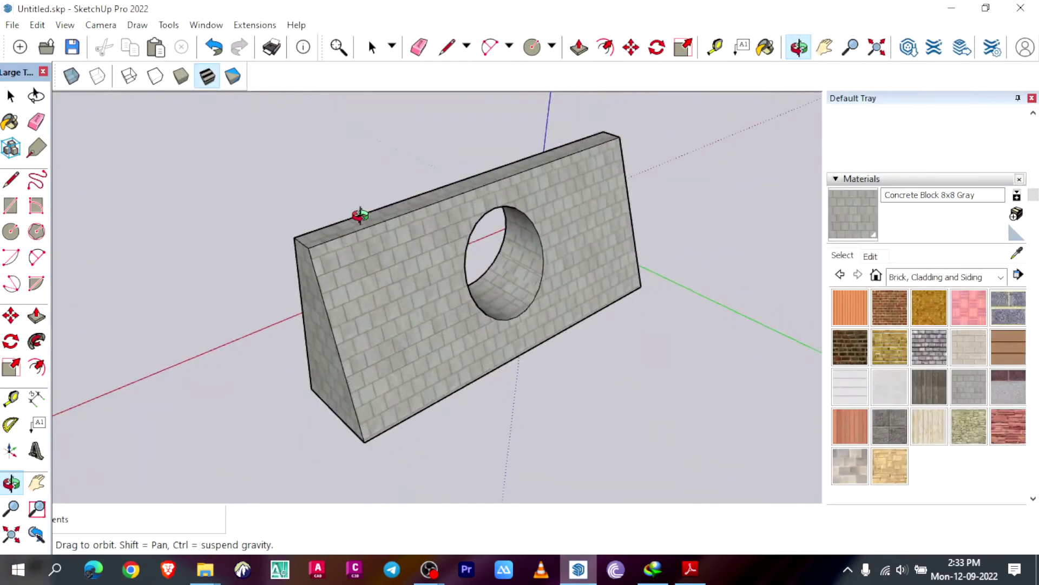
pyautogui.moveTo(360, 216); pyautogui.dragTo(337, 347)
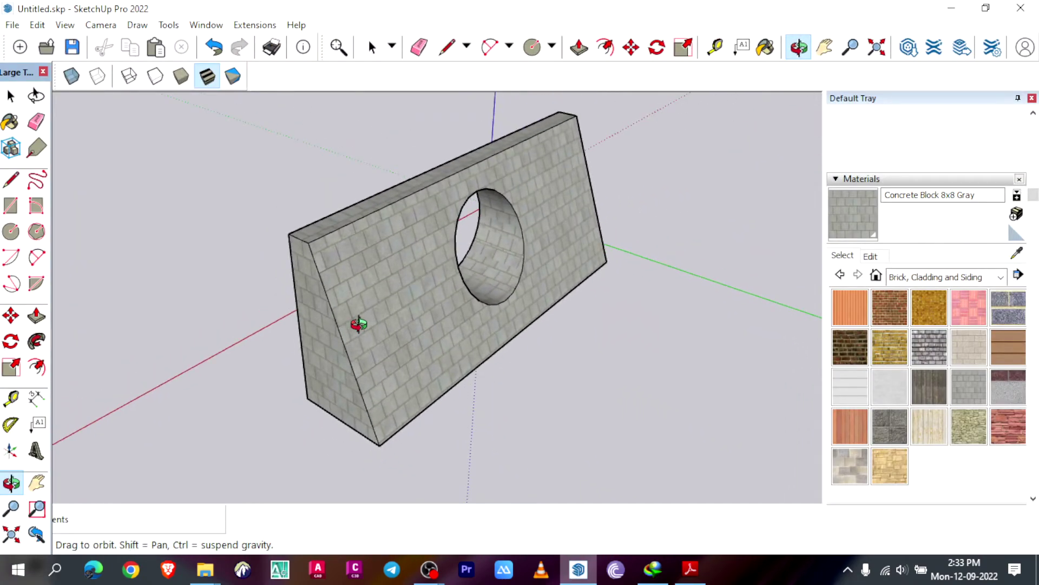
pyautogui.moveTo(362, 323); pyautogui.dragTo(360, 241)
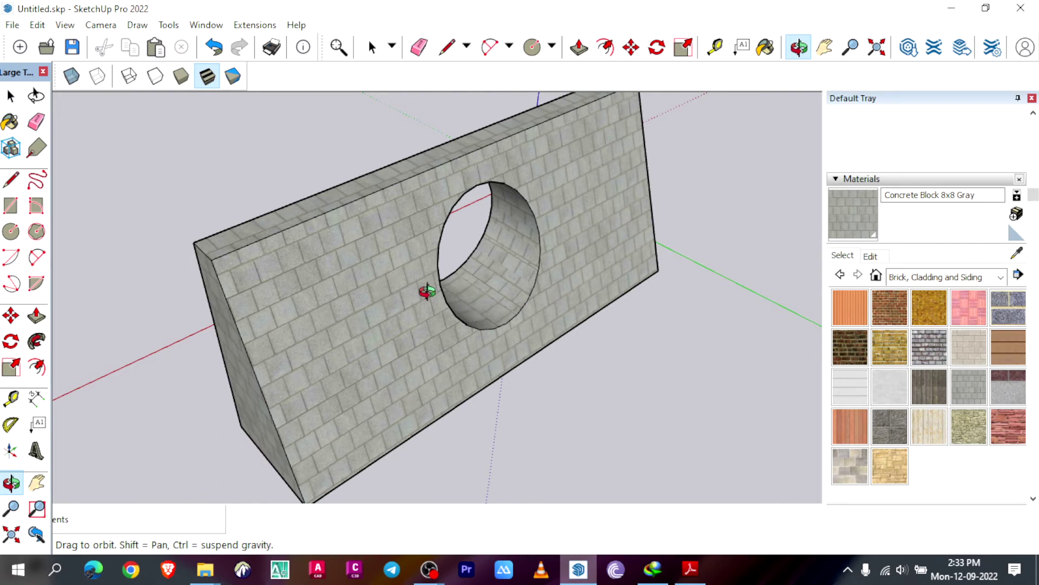
# Check the volume of the existing endwall group in its entity information, and delete the group
pyautogui.click(372, 47)
pyautogui.tripleClick(313, 261)
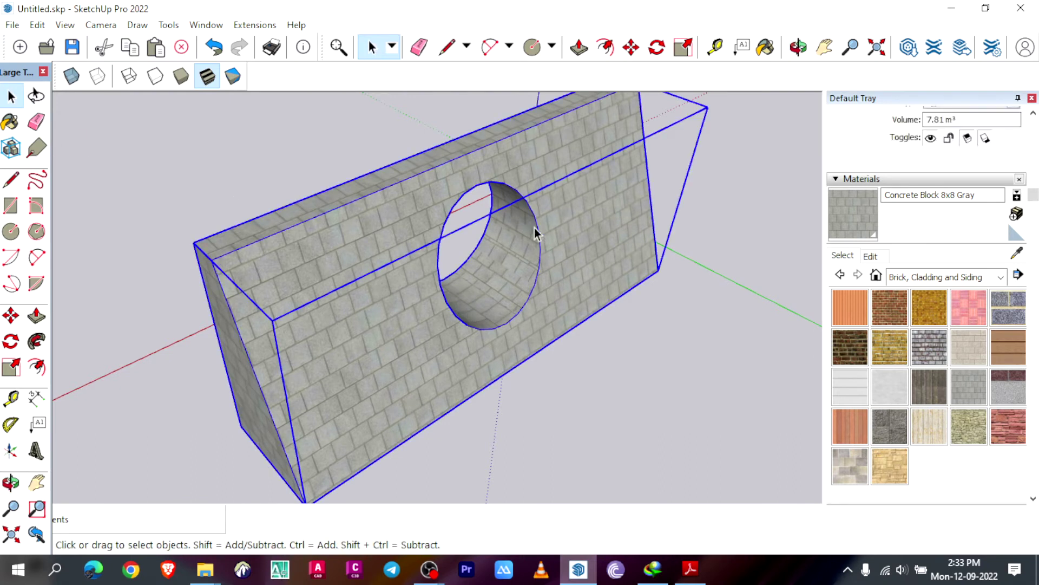
pyautogui.scroll(3, 946, 121)
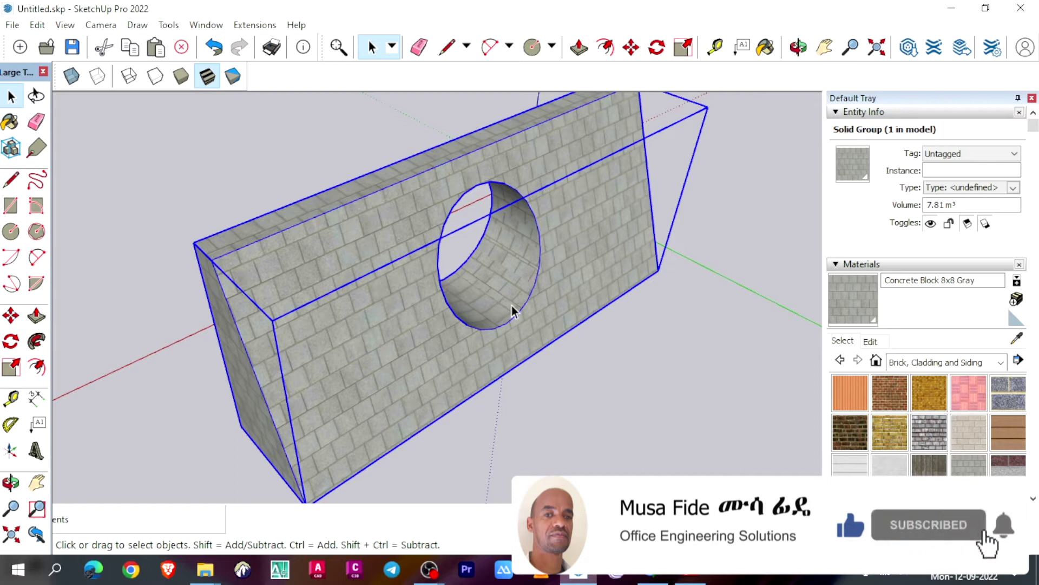
pyautogui.press('Delete')
pyautogui.moveTo(514, 310); pyautogui.dragTo(429, 320, button='middle')
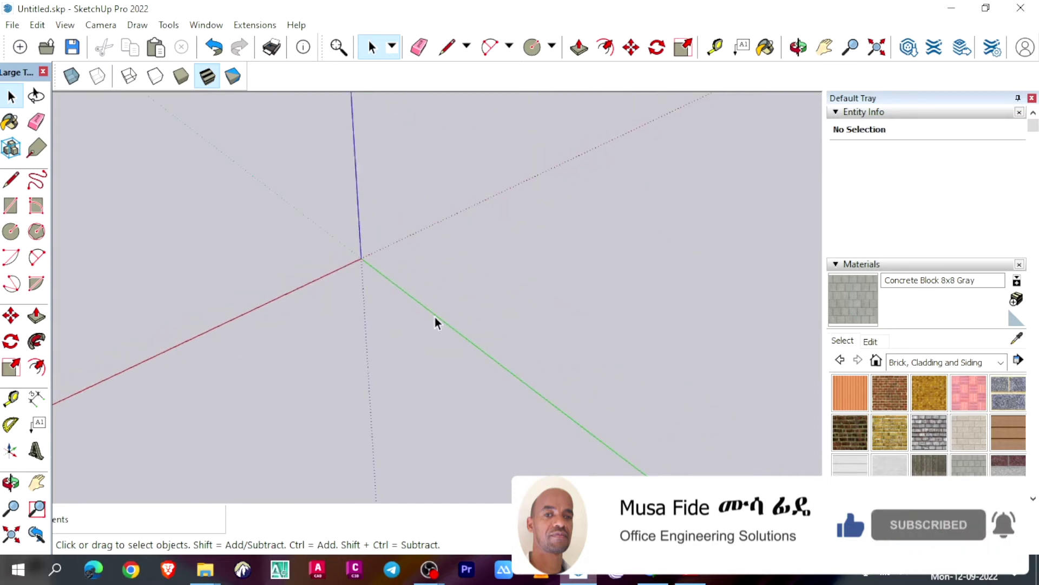
pyautogui.moveTo(125, 191)
pyautogui.mouseDown(button='middle')
pyautogui.moveTo(538, 274)
pyautogui.moveTo(368, 331)
pyautogui.moveTo(315, 374)
pyautogui.moveTo(436, 299)
pyautogui.moveTo(545, 253)
pyautogui.mouseUp(button='middle')
# Switch to Adobe Reader and read the Type-A endwall dimension table at 150% zoom
pyautogui.hotkey('alt', 'Tab')
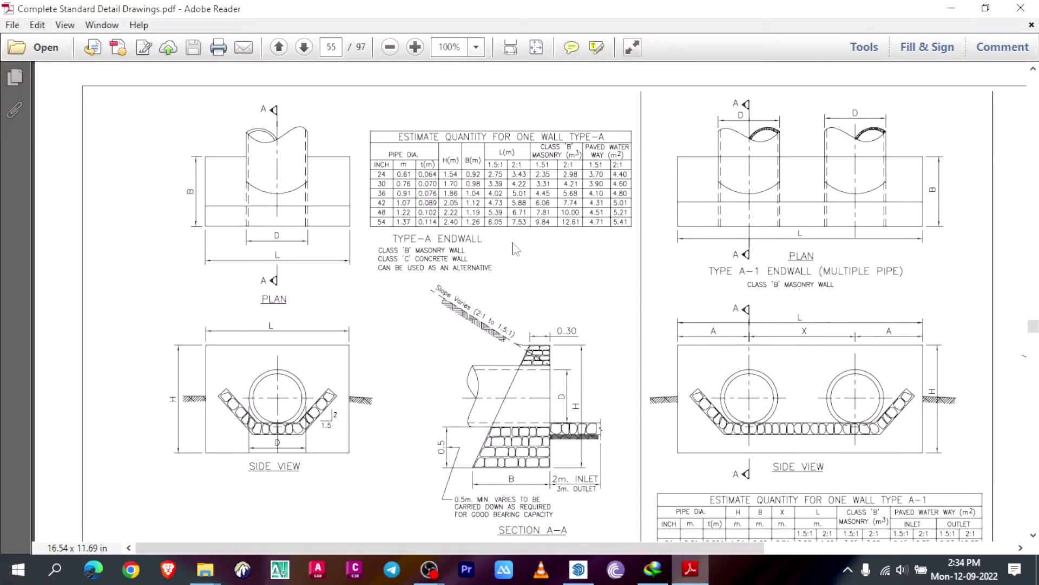
pyautogui.hotkey('ctrl', '=')
pyautogui.hotkey('ctrl', '=')
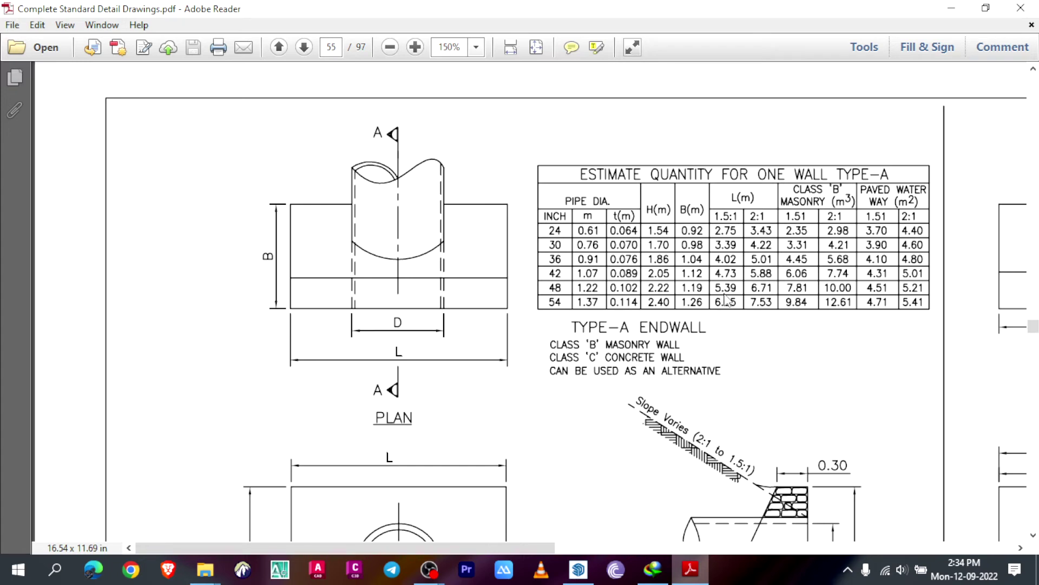
# Return to SketchUp and draw a 5.39 m line along the red axis and a 1.19 m line along the green axis
pyautogui.click(951, 8)
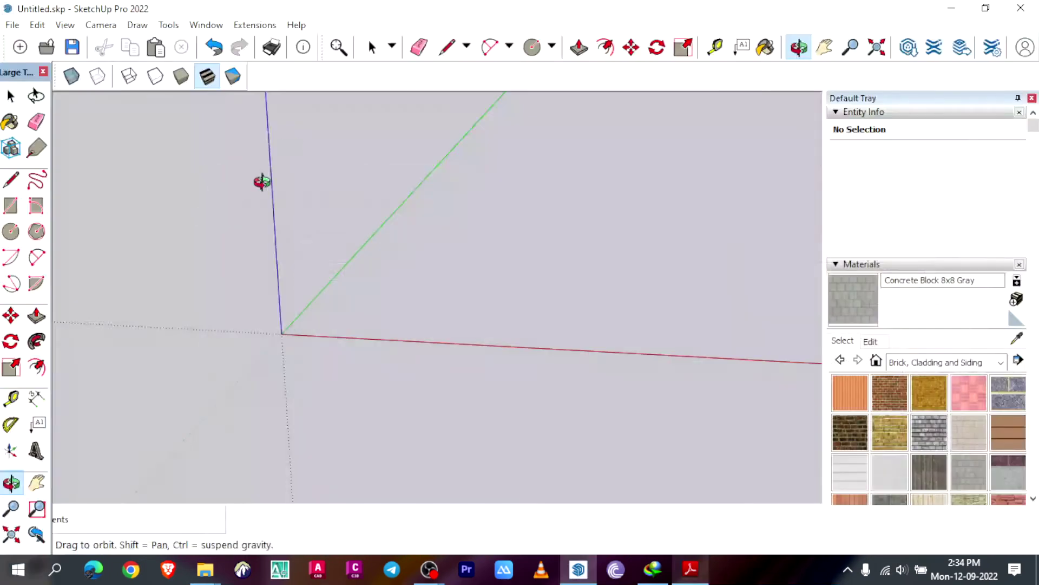
pyautogui.click(11, 180)
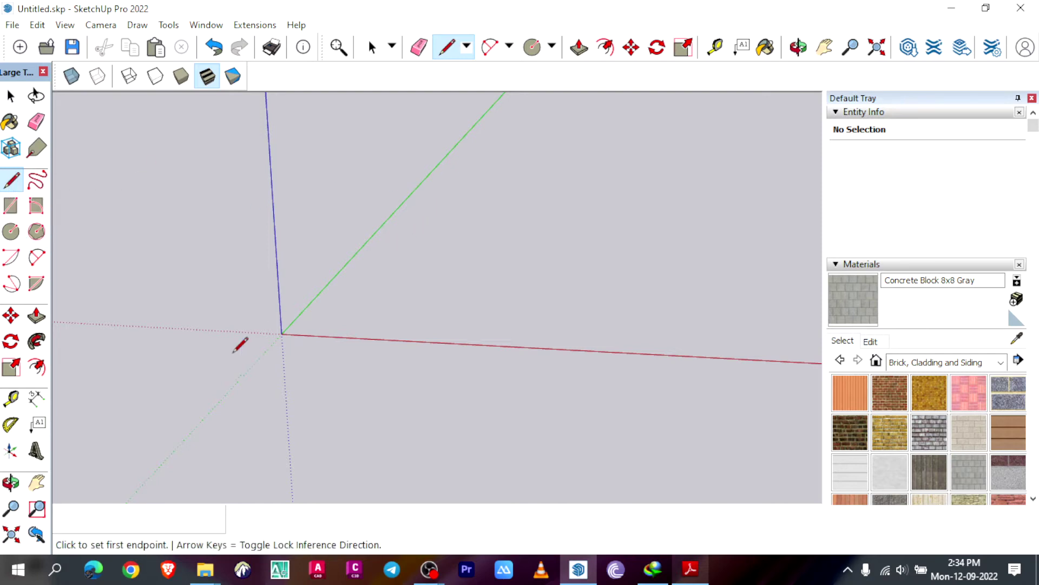
pyautogui.click(399, 227)
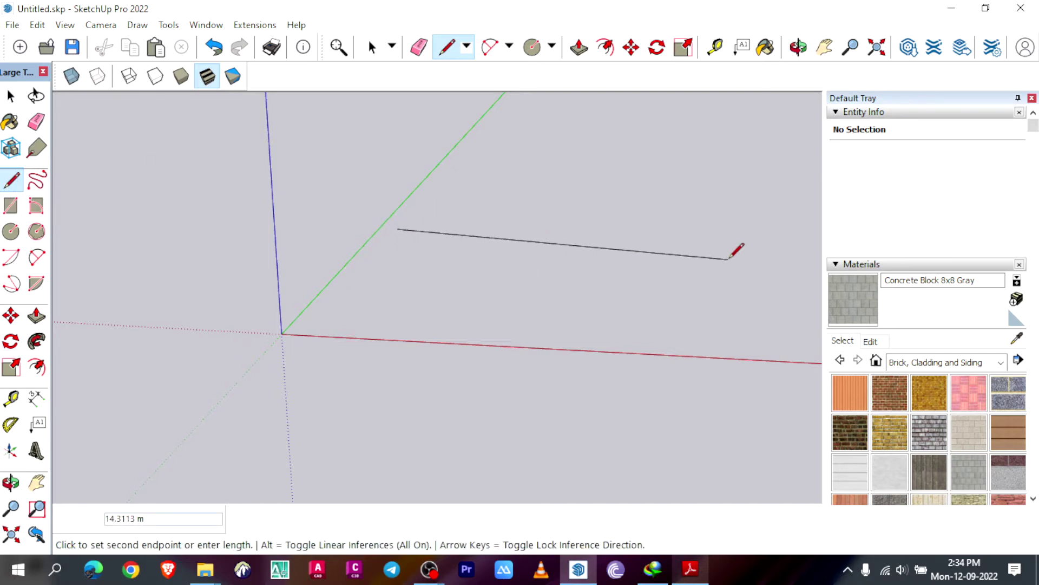
pyautogui.scroll(-3, 552, 249)
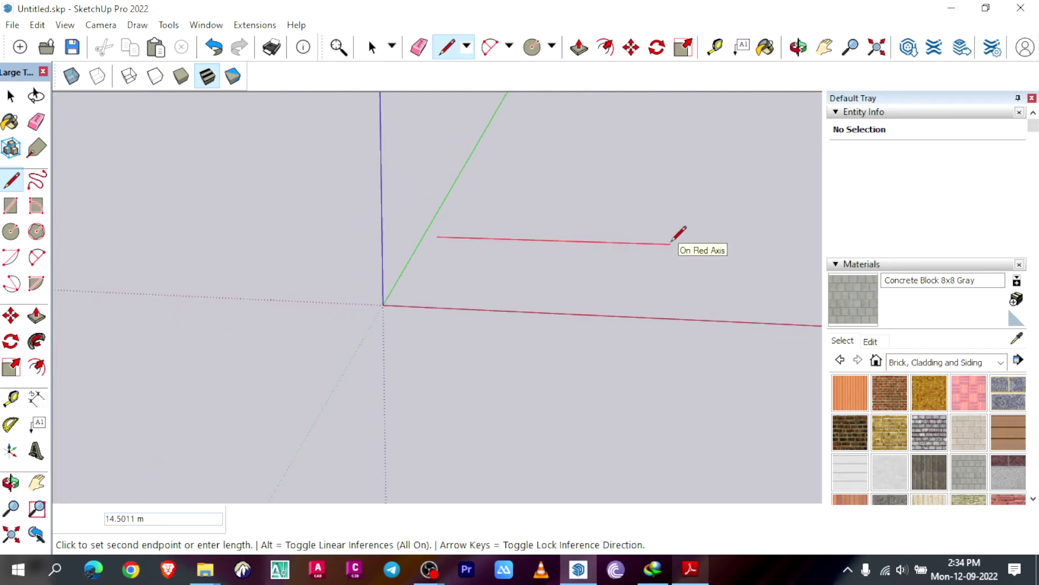
pyautogui.write('5.39')
pyautogui.press('Return')
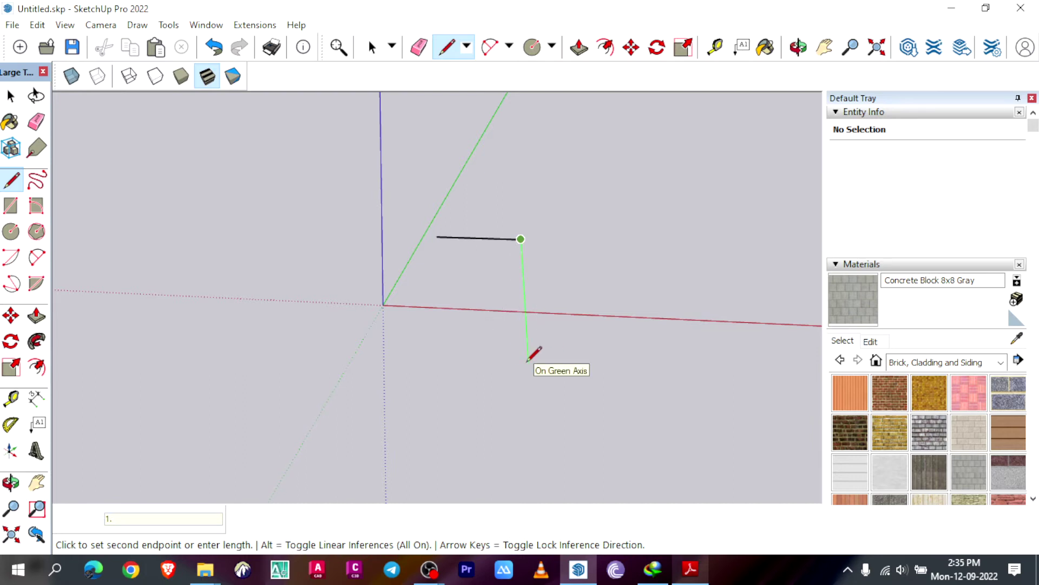
pyautogui.write('1.19')
pyautogui.press('Return')
# Draw the second long edge parallel to the red axis, and close the base with an end line extending across it
pyautogui.scroll(5, 433, 320)
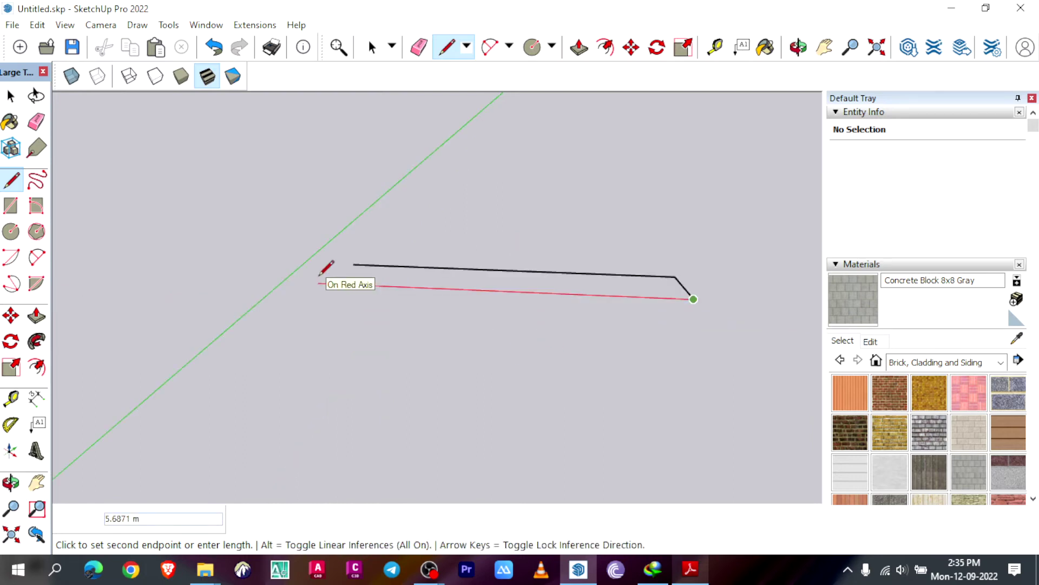
pyautogui.click(315, 282)
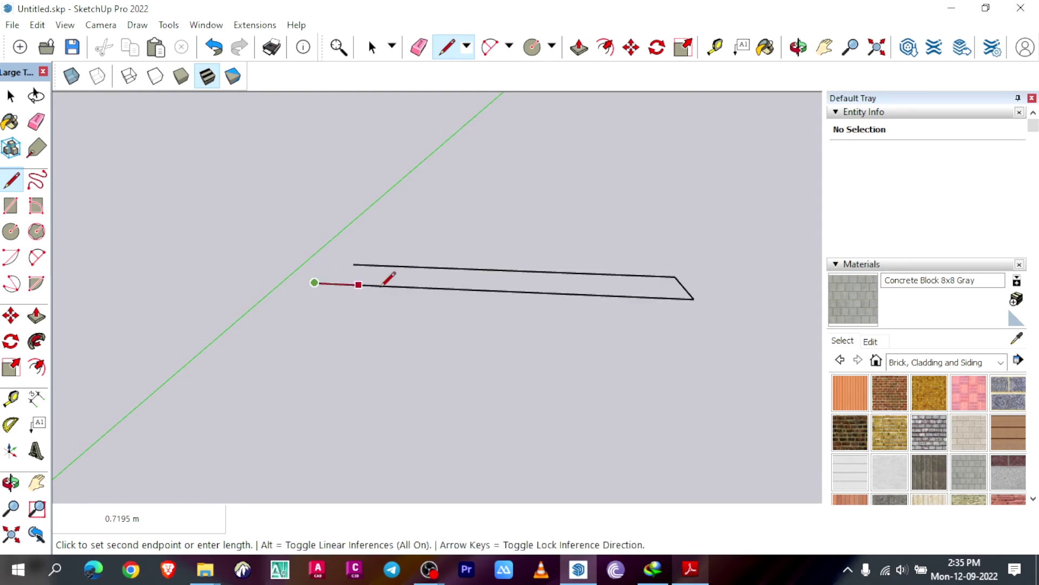
pyautogui.click(12, 179)
pyautogui.click(353, 264)
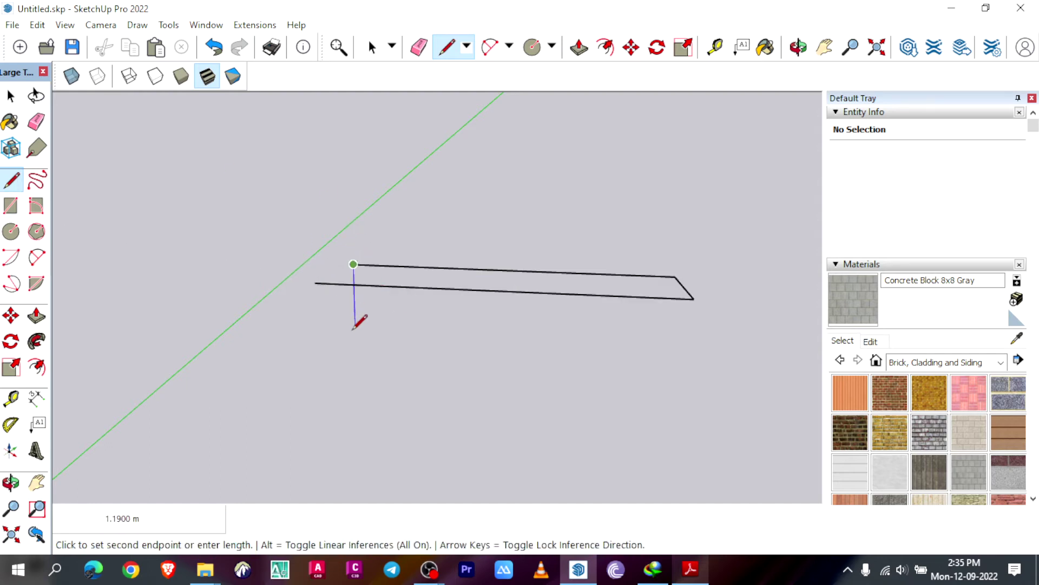
pyautogui.click(344, 325)
# Delete the two line ends that extend beyond the corner of the rectangular base
pyautogui.press('o')
pyautogui.moveTo(357, 314); pyautogui.dragTo(378, 294)
pyautogui.click(10, 96)
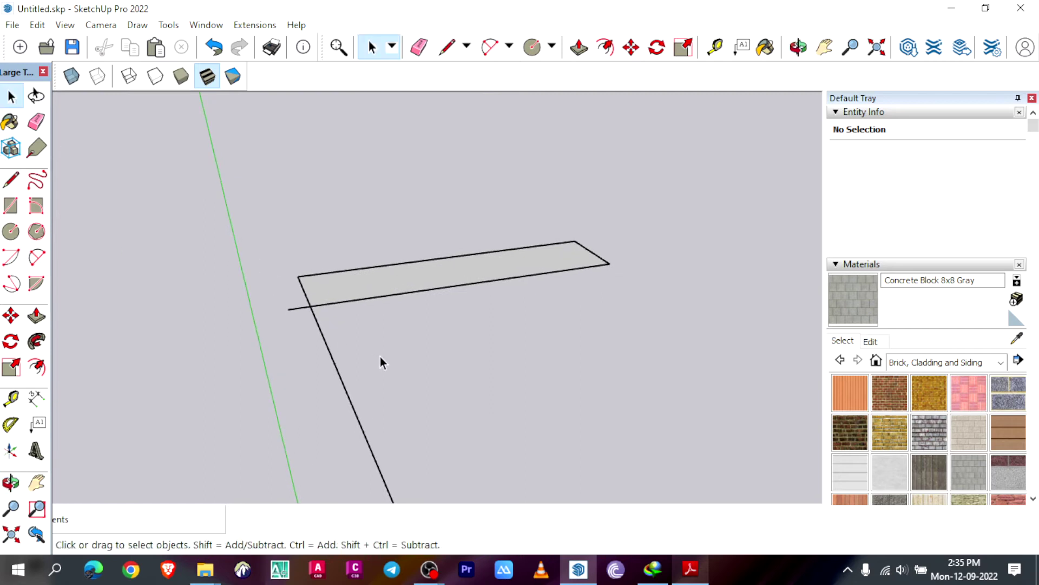
pyautogui.click(340, 374)
pyautogui.press('Delete')
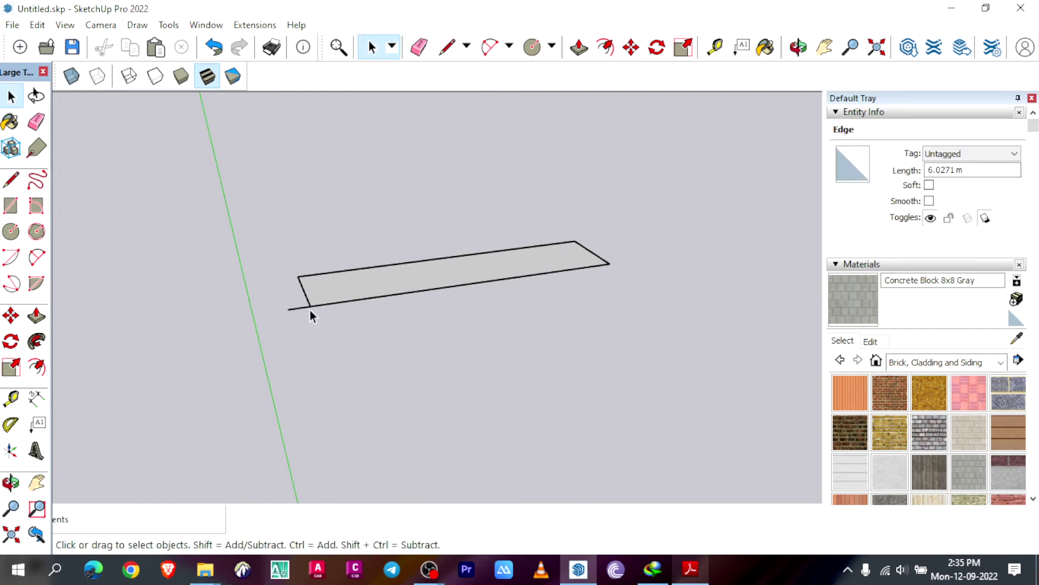
pyautogui.click(306, 308)
pyautogui.press('Delete')
pyautogui.moveTo(342, 313); pyautogui.dragTo(694, 215, button='middle')
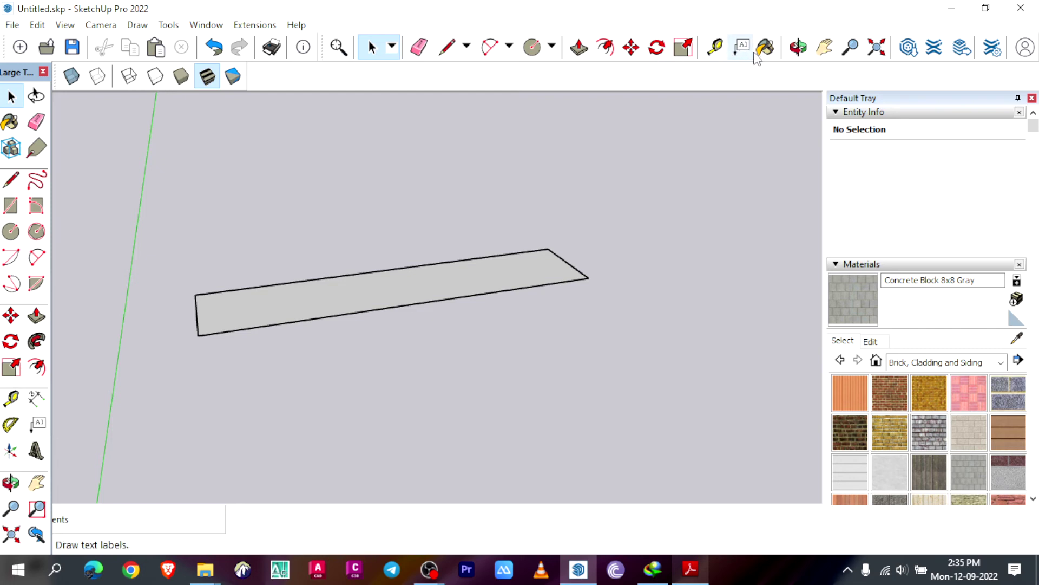
# Push/Pull the rectangular base face upward by 2.22 m to form the wall block
pyautogui.click(799, 47)
pyautogui.moveTo(417, 293); pyautogui.dragTo(460, 303)
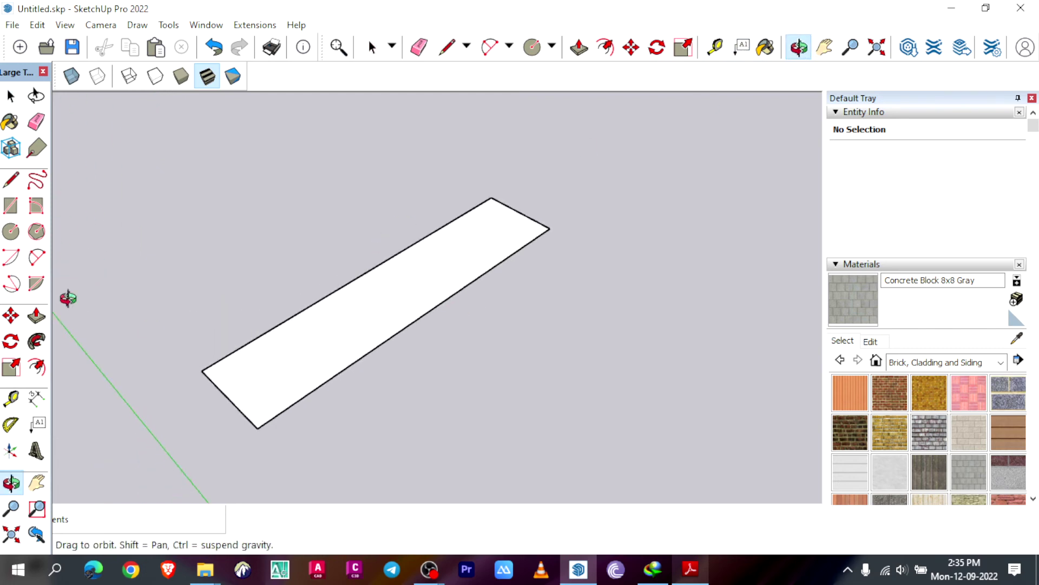
pyautogui.click(37, 316)
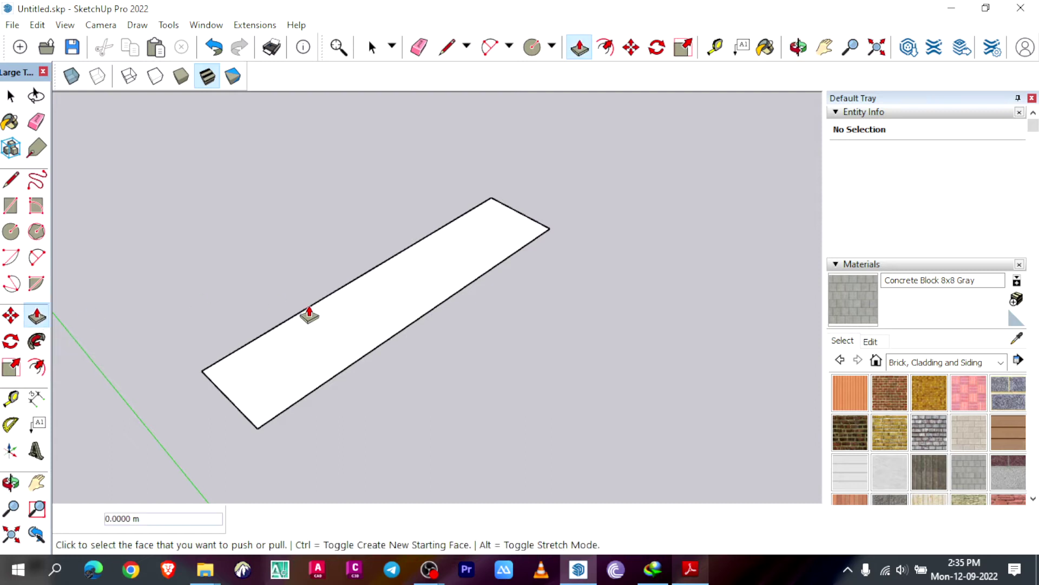
pyautogui.click(325, 332)
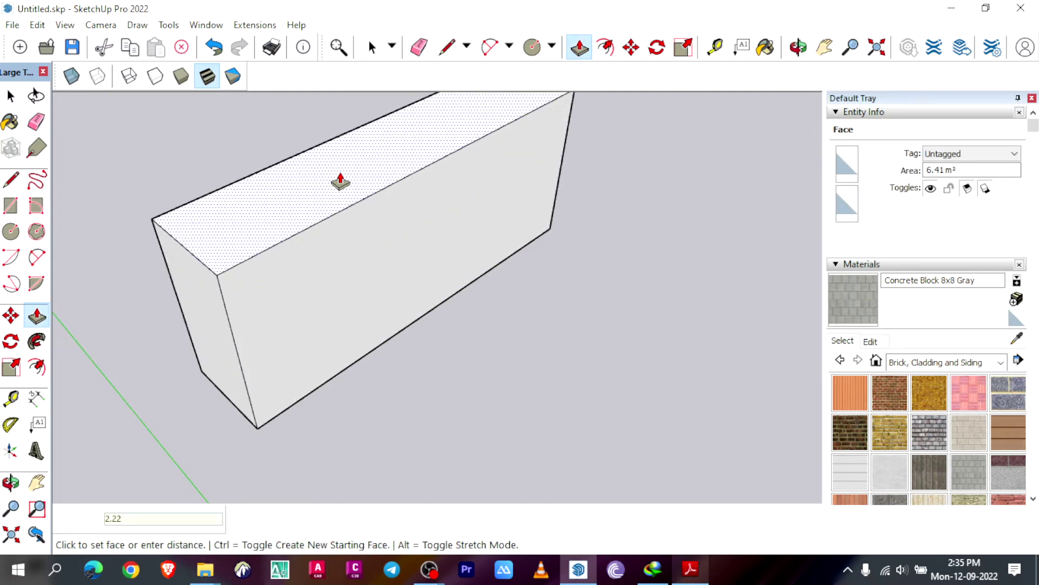
pyautogui.write('2.22')
pyautogui.press('Return')
pyautogui.press('o')
pyautogui.moveTo(341, 183); pyautogui.dragTo(288, 285)
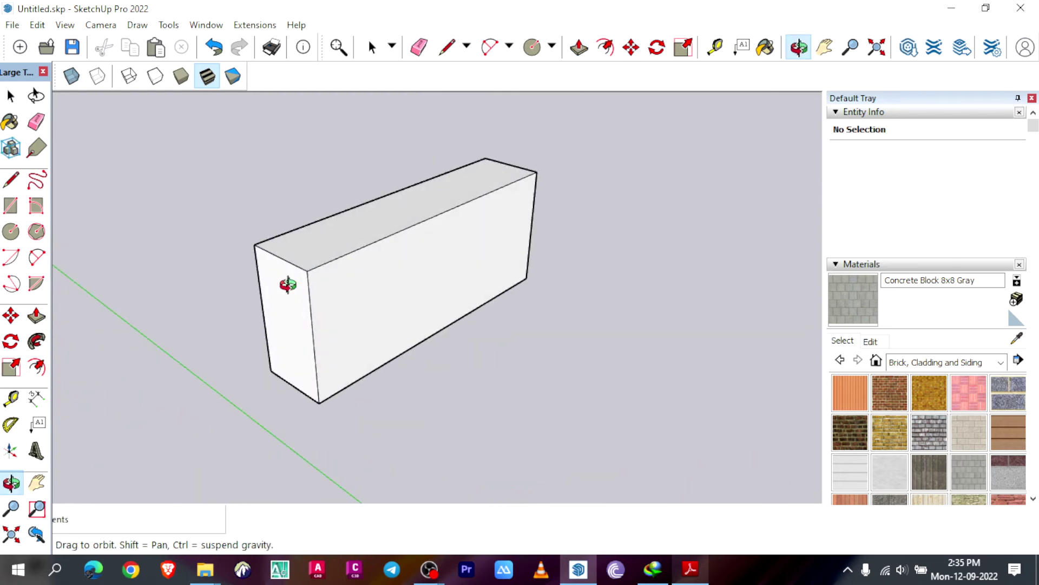
pyautogui.moveTo(288, 285); pyautogui.dragTo(420, 269)
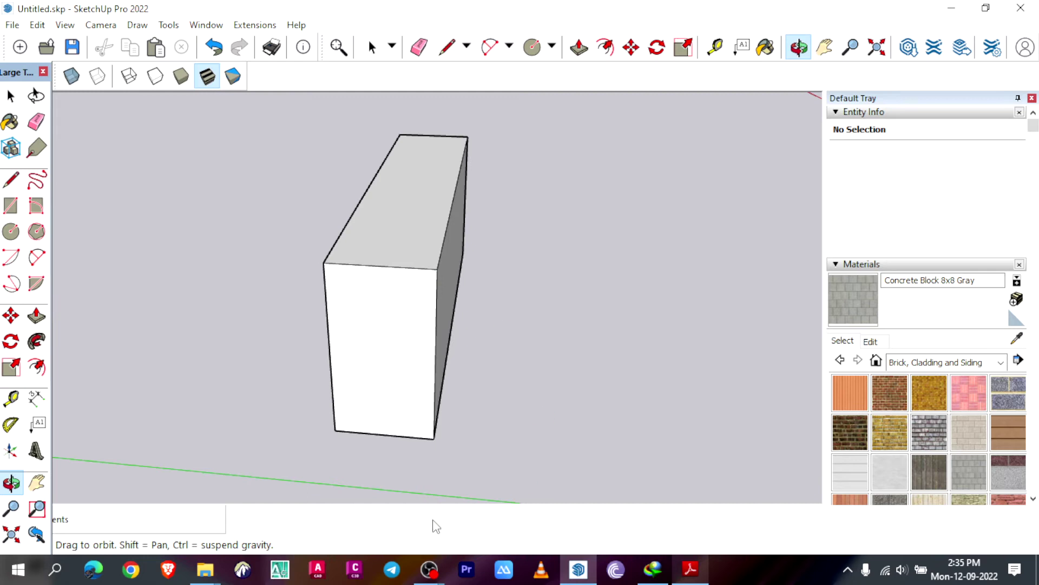
# Switch to Adobe Reader and examine the top width and sloping face of the Type-A endwall in Section A-A
pyautogui.click(690, 569)
pyautogui.scroll(-3, 681, 347)
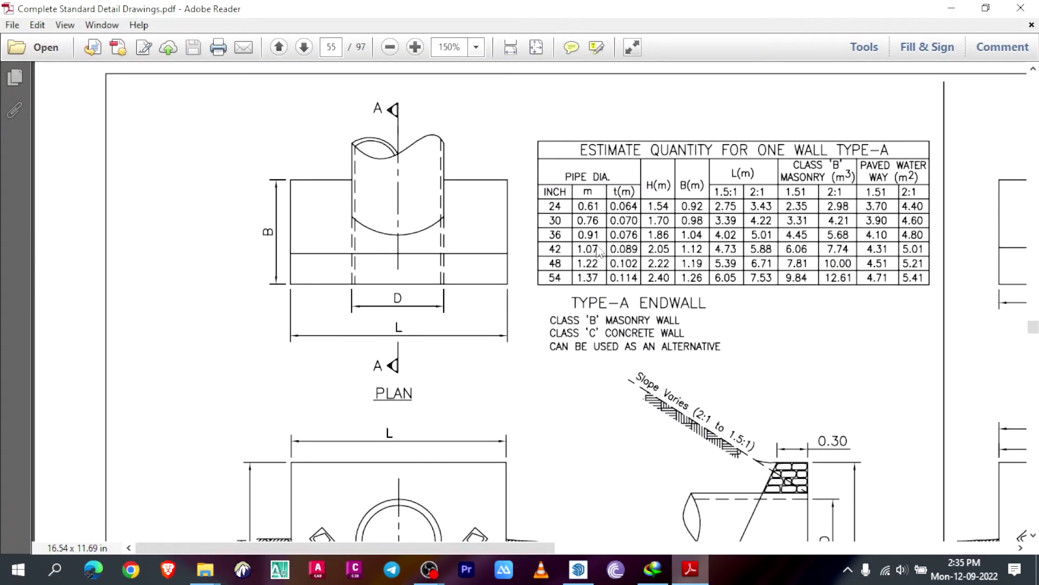
pyautogui.scroll(-3, 681, 346)
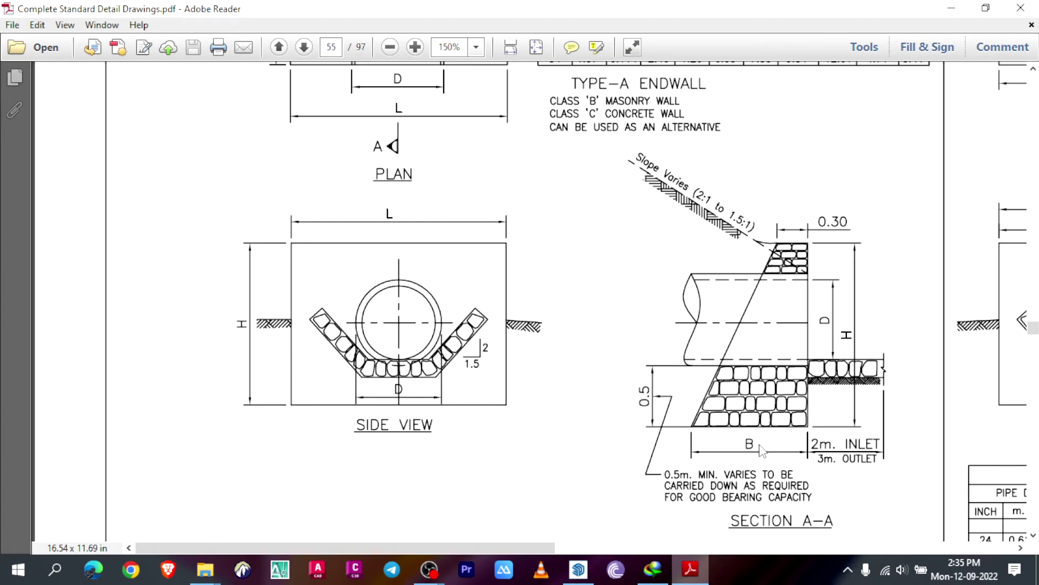
# Back in SketchUp, draw a 0.3 m line inward from the top face's long edge and connect it to the end edge
pyautogui.click(951, 7)
pyautogui.click(440, 246)
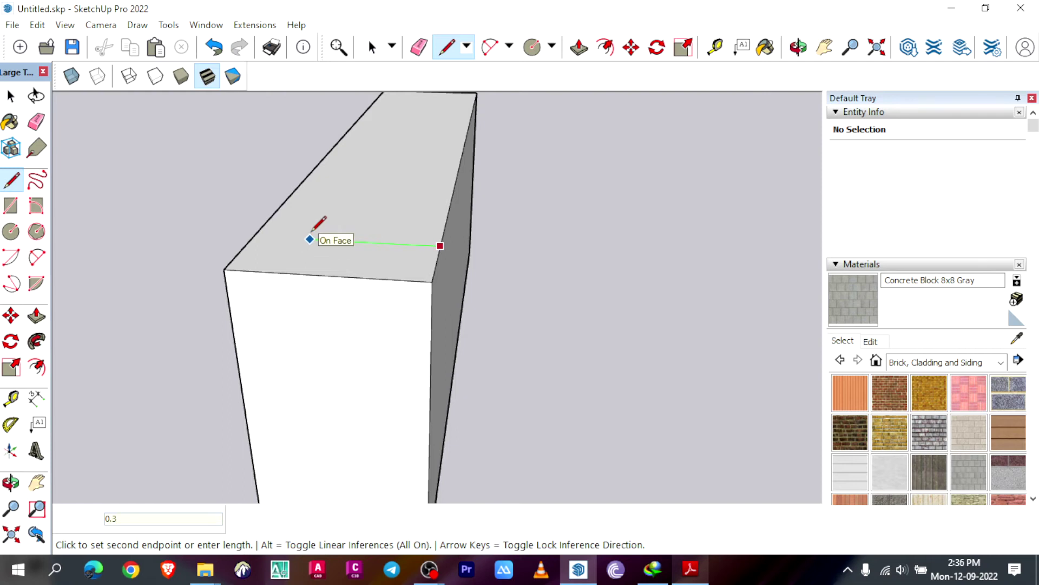
pyautogui.write('0.3')
pyautogui.press('Return')
pyautogui.click(380, 280)
pyautogui.scroll(-2, 436, 216)
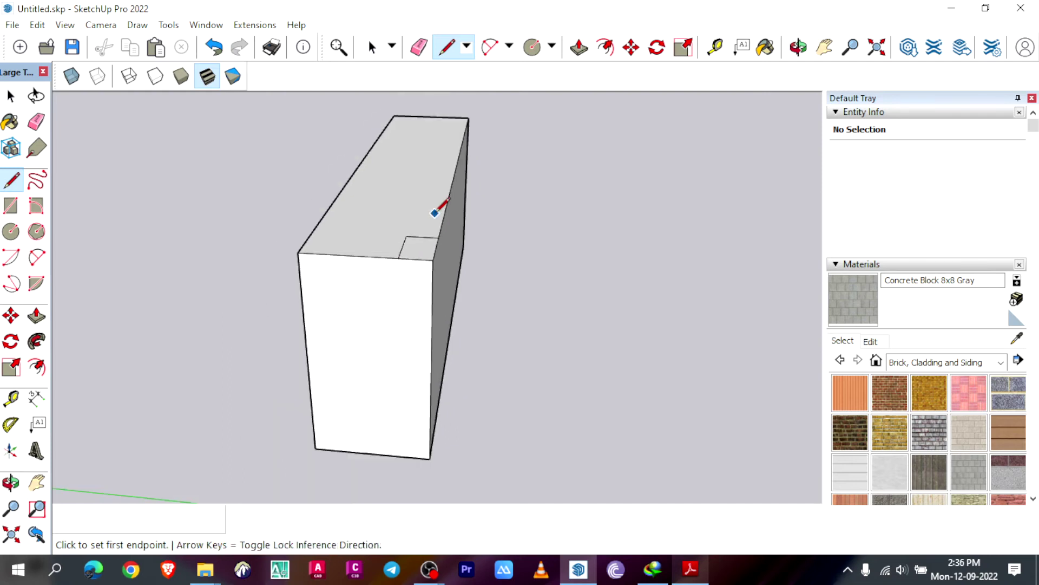
# Draw the sloping line down the end face to its far bottom corner, and extend the 0.3 m offset line along the whole top face
pyautogui.click(398, 258)
pyautogui.click(317, 447)
pyautogui.moveTo(413, 213)
pyautogui.mouseDown(button='middle')
pyautogui.moveTo(425, 263)
pyautogui.moveTo(352, 201)
pyautogui.mouseUp(button='middle')
pyautogui.click(447, 47)
pyautogui.click(192, 207)
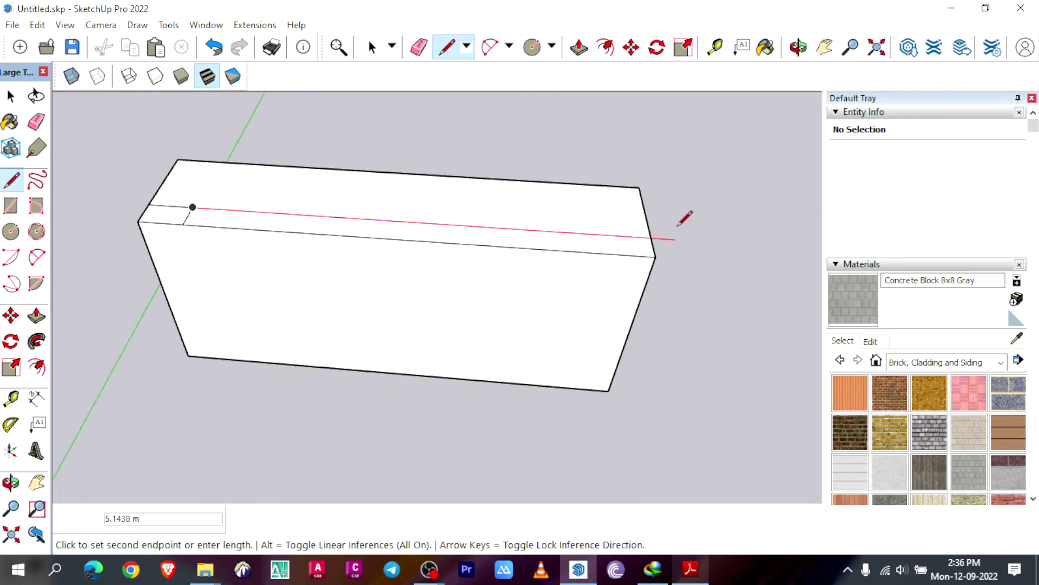
pyautogui.click(654, 232)
# Draw the sloping line on the opposite end face, from the 0.3 m offset line's end to the far bottom corner
pyautogui.moveTo(696, 239); pyautogui.dragTo(318, 232, button='middle')
pyautogui.click(304, 226)
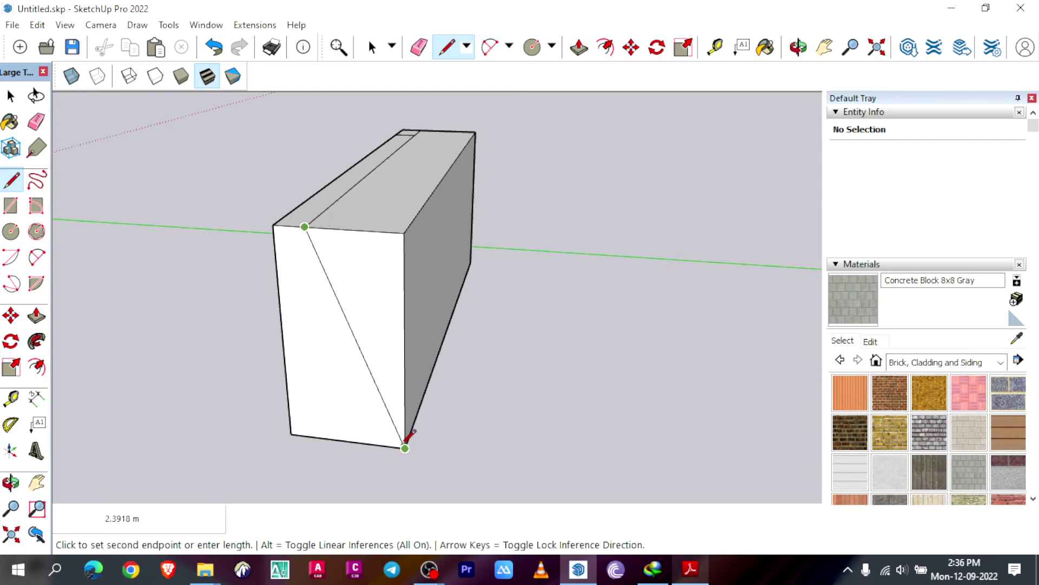
pyautogui.click(405, 448)
# Delete the short 0.3 m helper edge from the top face of the wall
pyautogui.click(372, 46)
pyautogui.scroll(5, 408, 136)
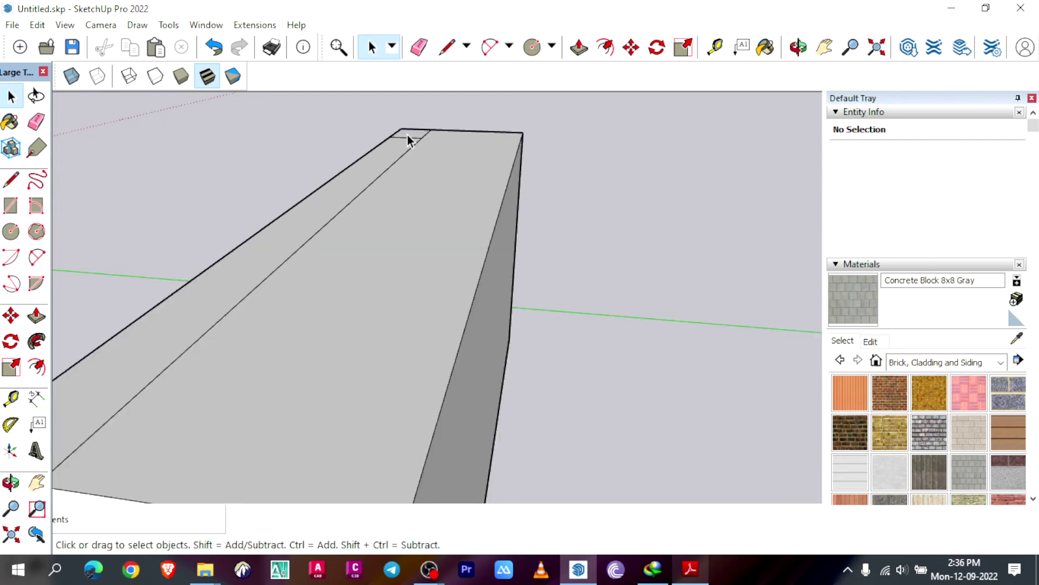
pyautogui.click(408, 140)
pyautogui.press('Delete')
# Delete the edges and faces of the excess wedge outside the sloping lines, leaving a wall with a trapezoidal cross-section
pyautogui.click(507, 134)
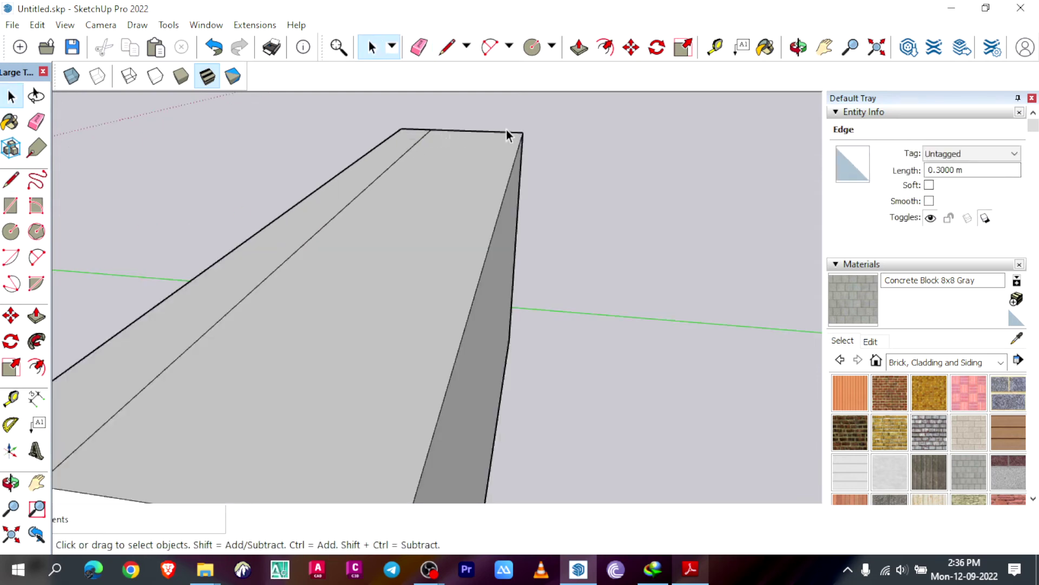
pyautogui.click(529, 154)
pyautogui.click(487, 157)
pyautogui.press('Delete')
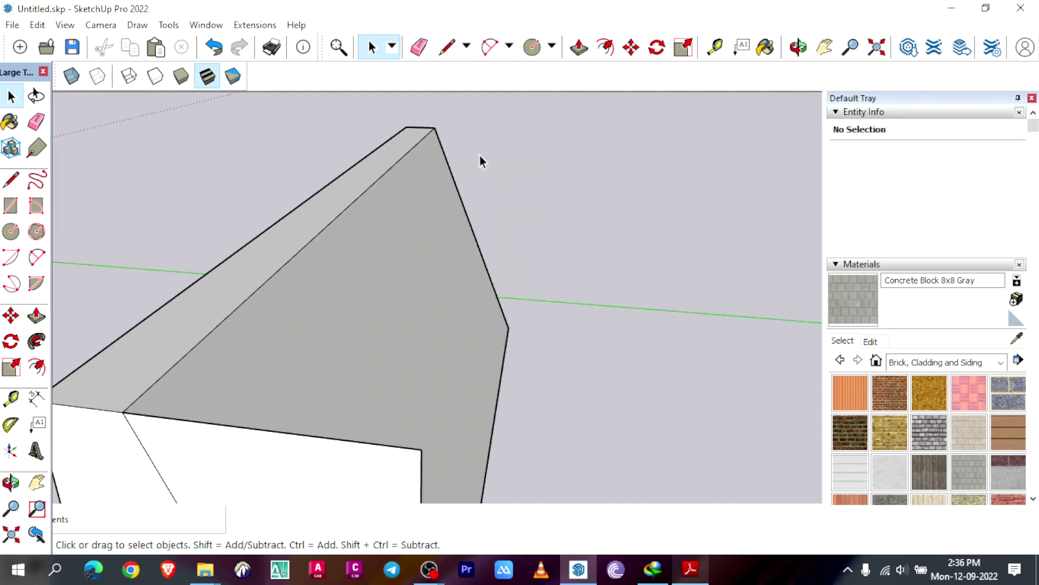
pyautogui.moveTo(480, 160); pyautogui.dragTo(608, 156, button='middle')
pyautogui.scroll(2, 638, 196)
pyautogui.moveTo(638, 158); pyautogui.dragTo(597, 236)
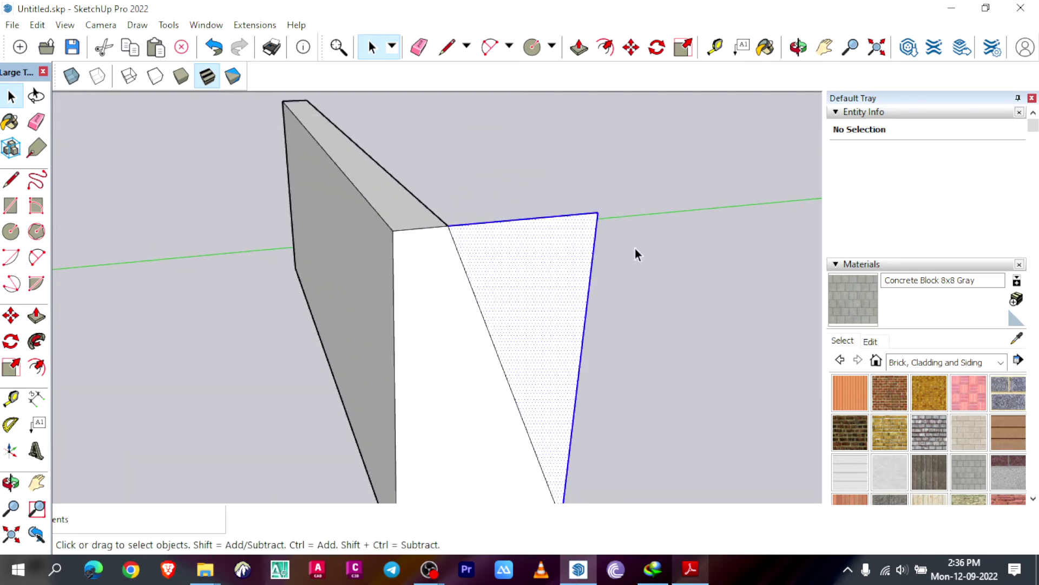
pyautogui.press('Delete')
# Paint the wall's end, top, long and bottom faces with the Concrete Block 8x8 Gray material
pyautogui.click(877, 47)
pyautogui.moveTo(352, 200); pyautogui.dragTo(710, 263, button='middle')
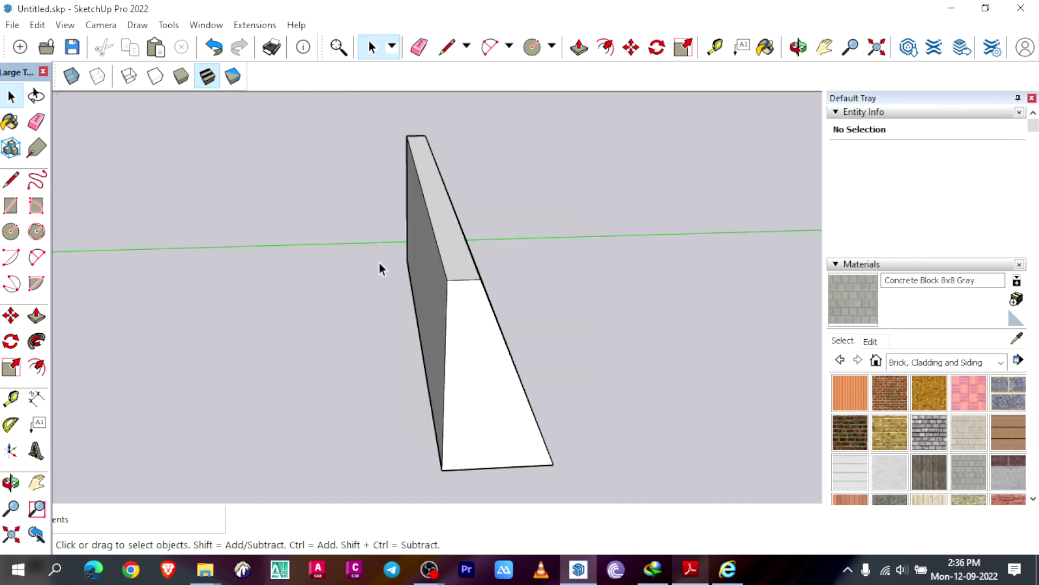
pyautogui.click(766, 47)
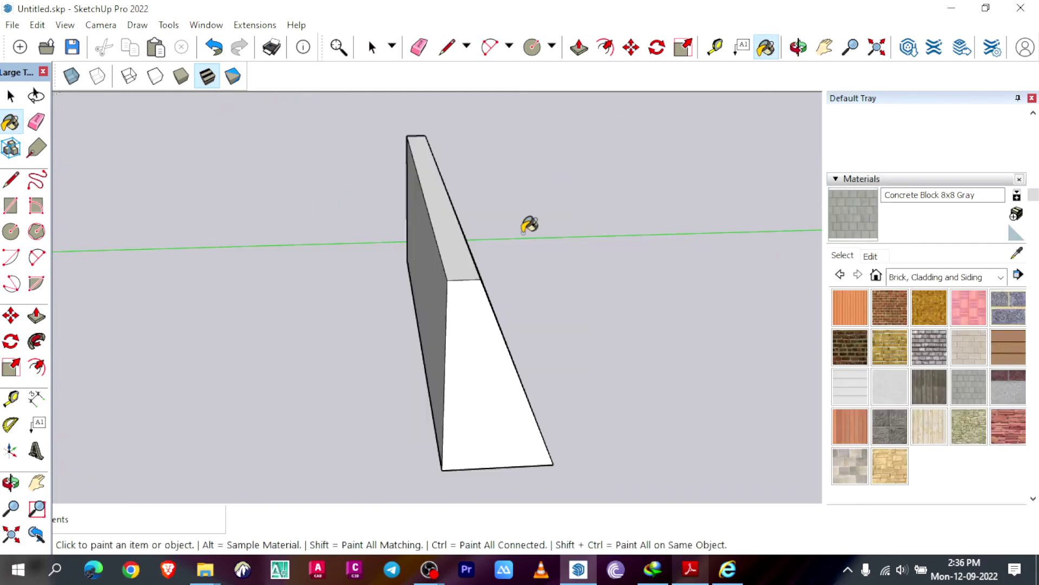
pyautogui.click(477, 312)
pyautogui.click(465, 253)
pyautogui.click(435, 282)
pyautogui.moveTo(435, 282)
pyautogui.mouseDown(button='middle')
pyautogui.moveTo(429, 156)
pyautogui.moveTo(472, 260)
pyautogui.mouseUp(button='middle')
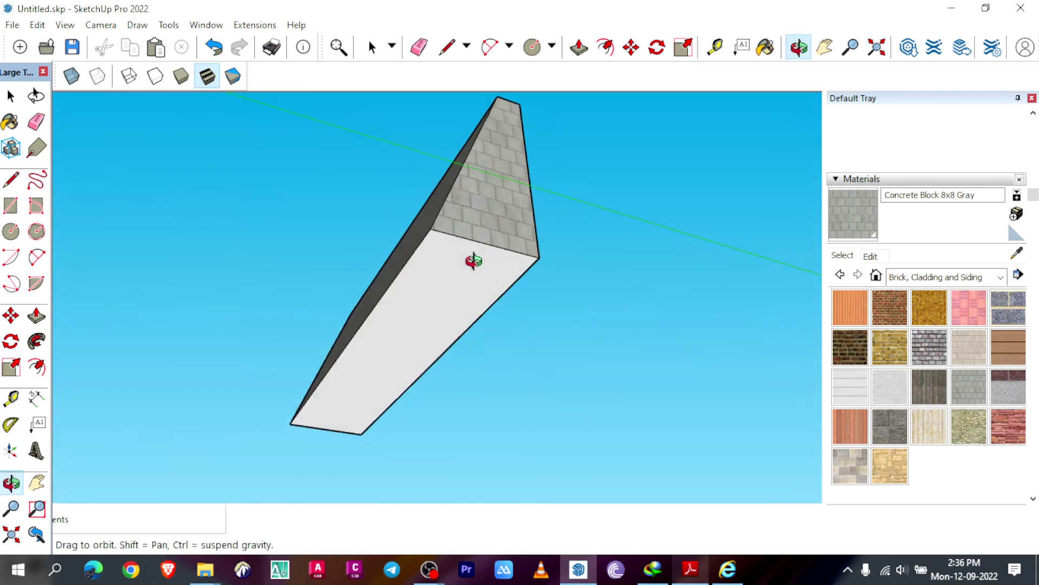
pyautogui.click(442, 267)
pyautogui.click(799, 47)
pyautogui.moveTo(650, 228)
pyautogui.mouseDown()
pyautogui.moveTo(585, 327)
pyautogui.moveTo(236, 371)
pyautogui.moveTo(501, 294)
pyautogui.moveTo(336, 246)
pyautogui.moveTo(573, 265)
pyautogui.moveTo(513, 317)
pyautogui.moveTo(520, 295)
pyautogui.mouseUp()
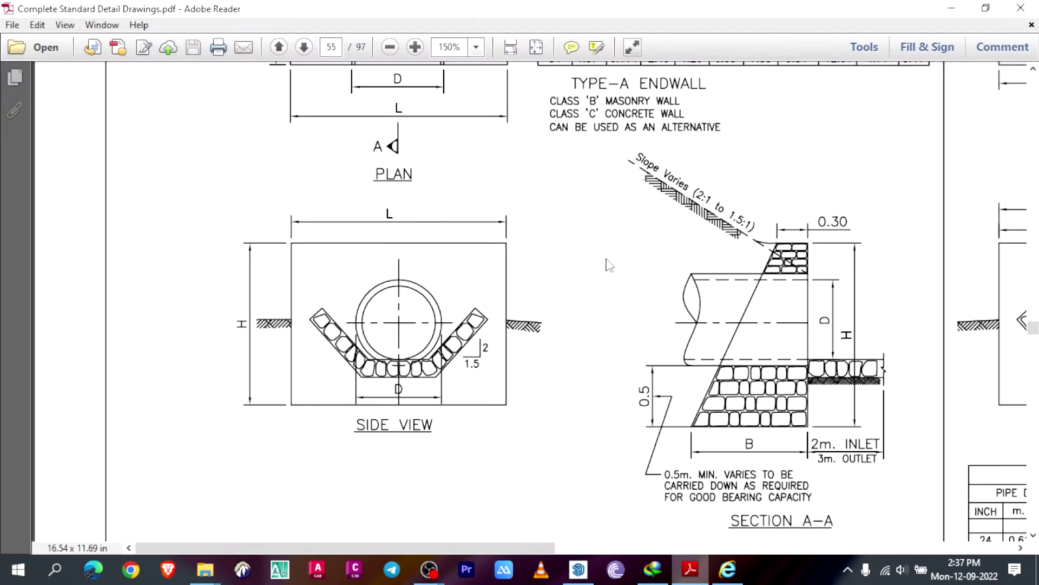
# Check Section A-A in Adobe Reader, and in SketchUp draw stacked 0.5 m and 0.71 m vertical lines up from the vertical face's bottom-edge midpoint
pyautogui.scroll(-1, 639, 274)
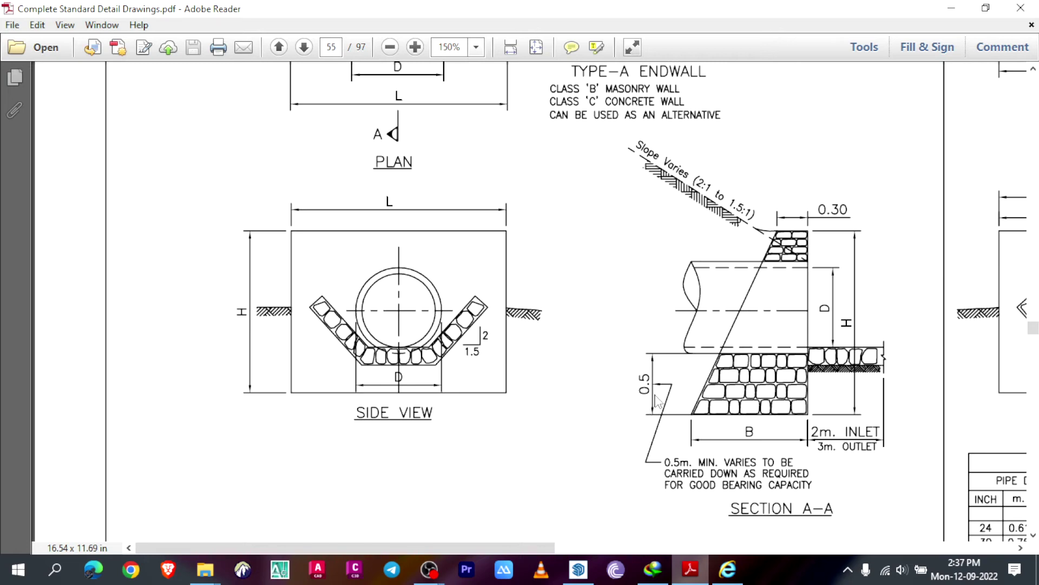
pyautogui.hotkey('alt', 'Tab')
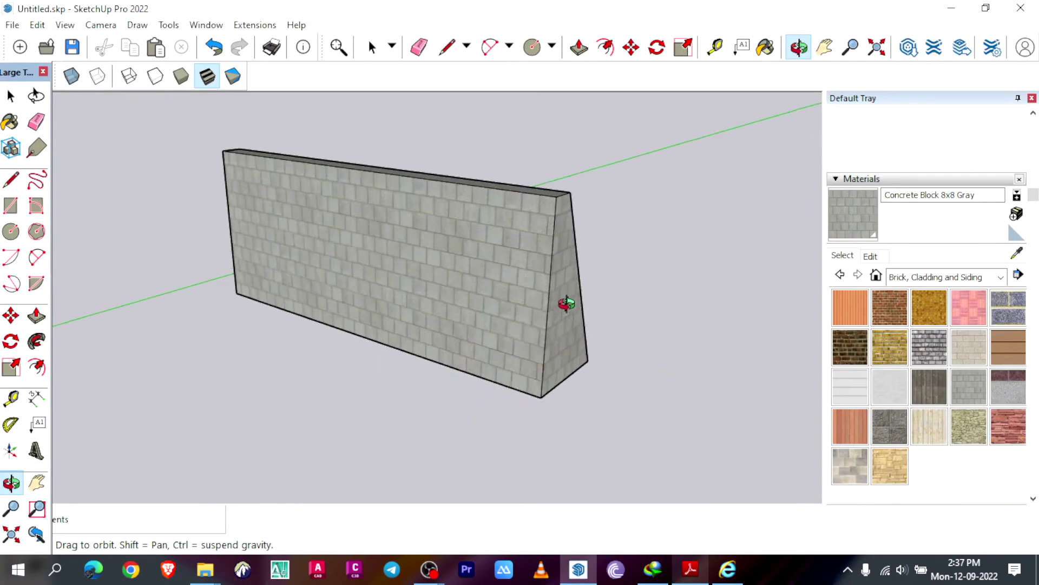
pyautogui.moveTo(274, 260); pyautogui.dragTo(385, 246)
pyautogui.click(10, 178)
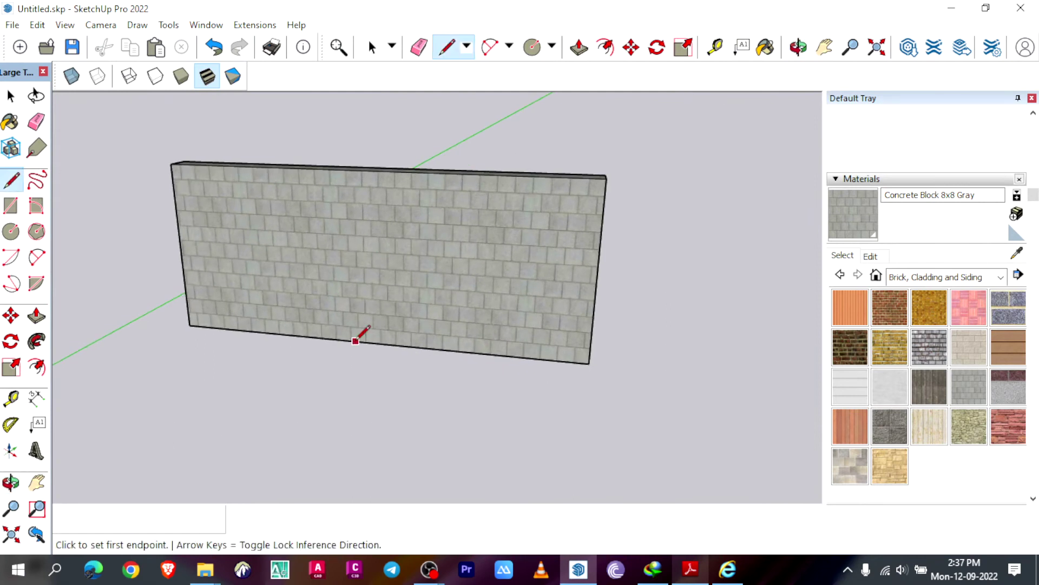
pyautogui.click(375, 343)
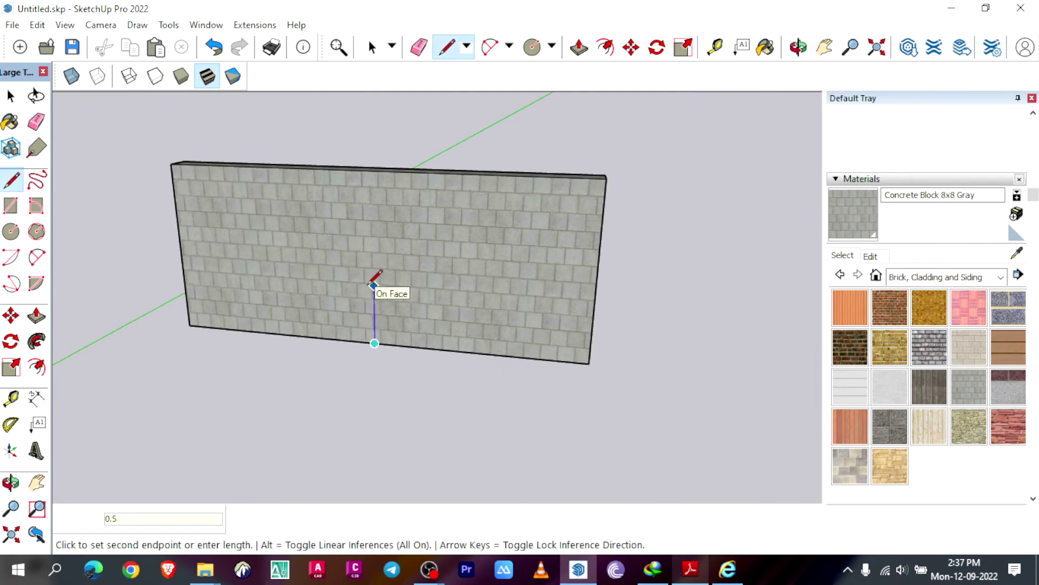
pyautogui.write('0.5')
pyautogui.press('Return')
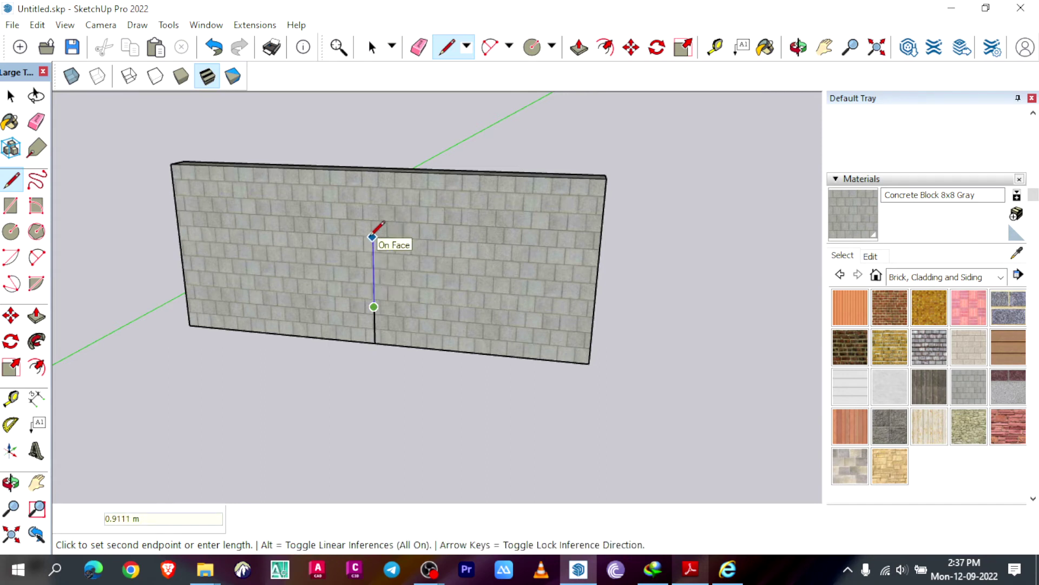
pyautogui.write('0.71')
pyautogui.press('Return')
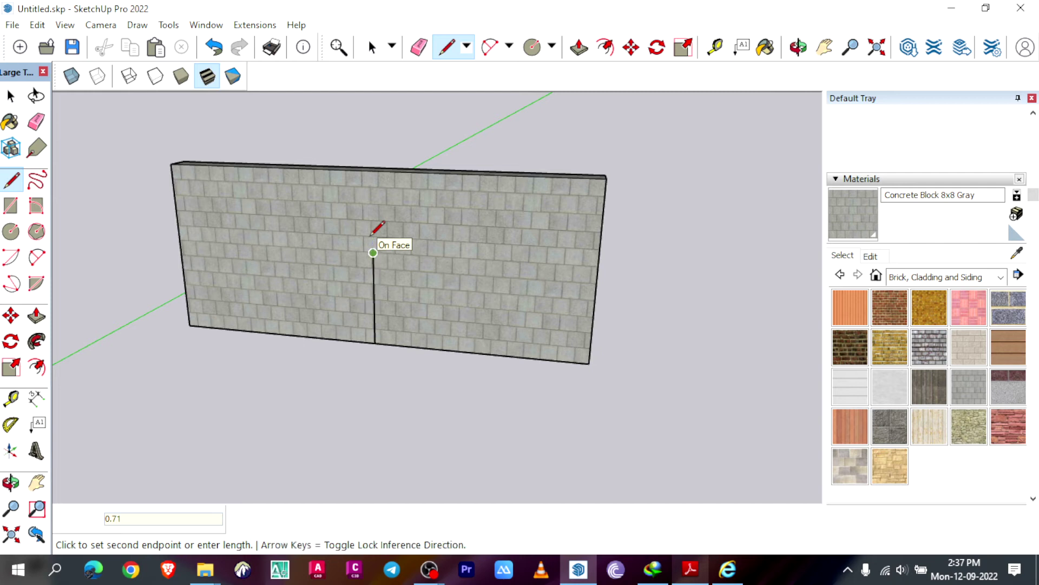
# Delete the lower 0.5 m vertical line from the wall face, keeping the 0.71 m line
pyautogui.press('space')
pyautogui.click(378, 330)
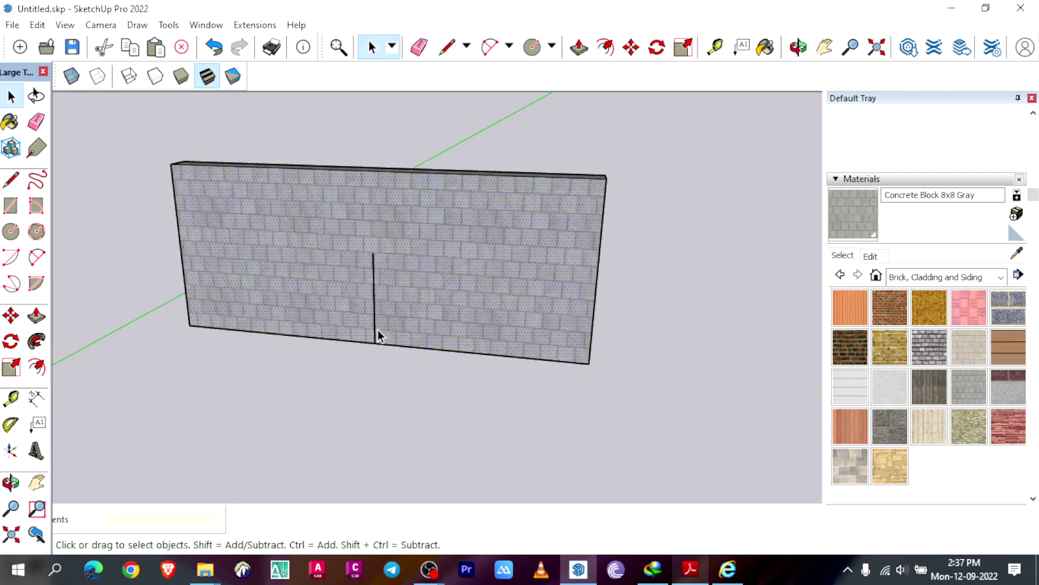
pyautogui.click(380, 335)
pyautogui.click(109, 216)
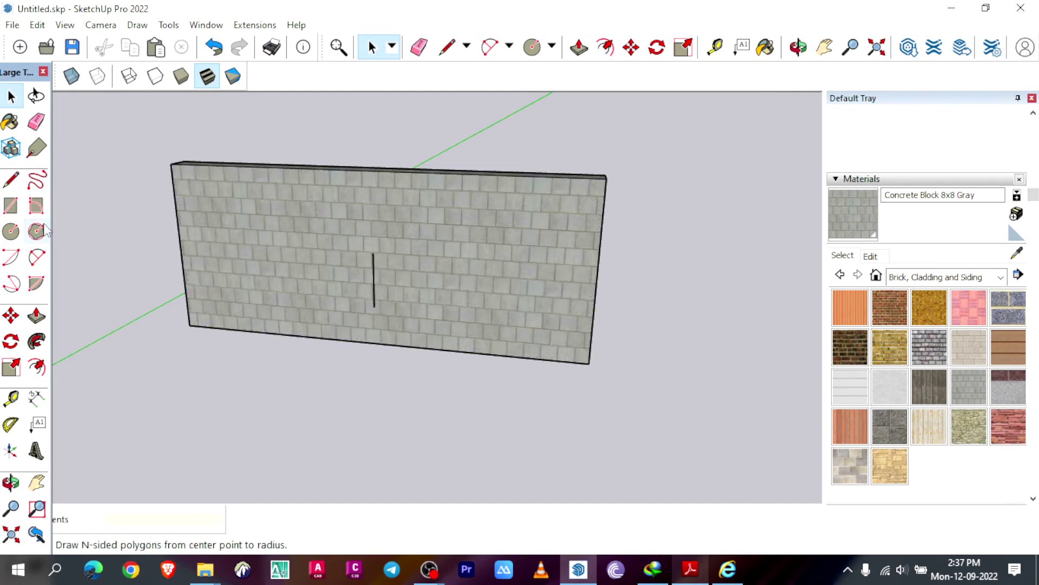
# Draw a circle on the vertical face, centred on the 0.71 m line's upper end and reaching its lower end
pyautogui.click(11, 232)
pyautogui.click(373, 252)
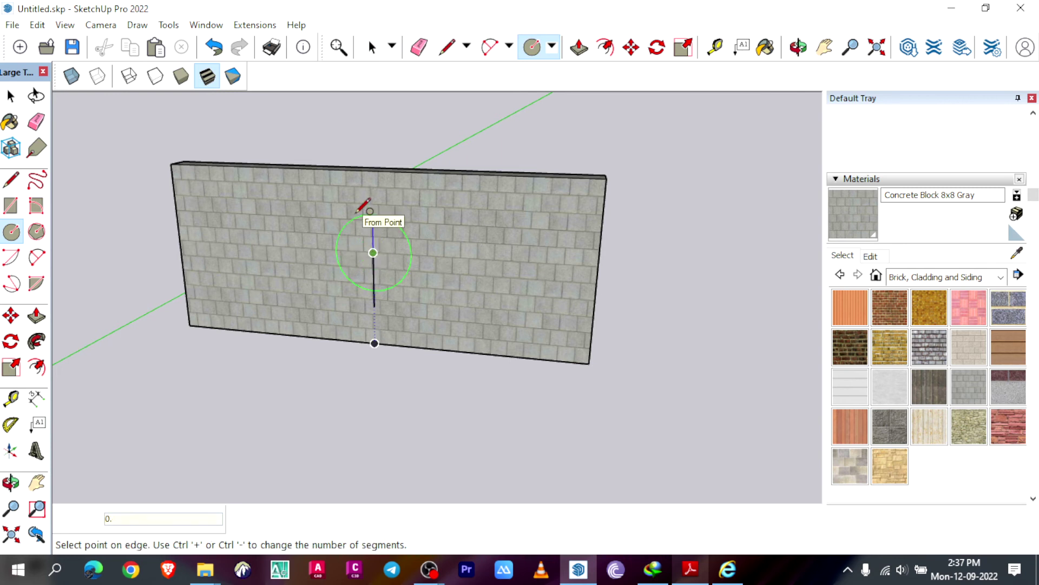
pyautogui.click(364, 205)
# Draw a 3 m line from the circle's centre along the green axis, through the wall and out beyond the sloping face
pyautogui.press('o')
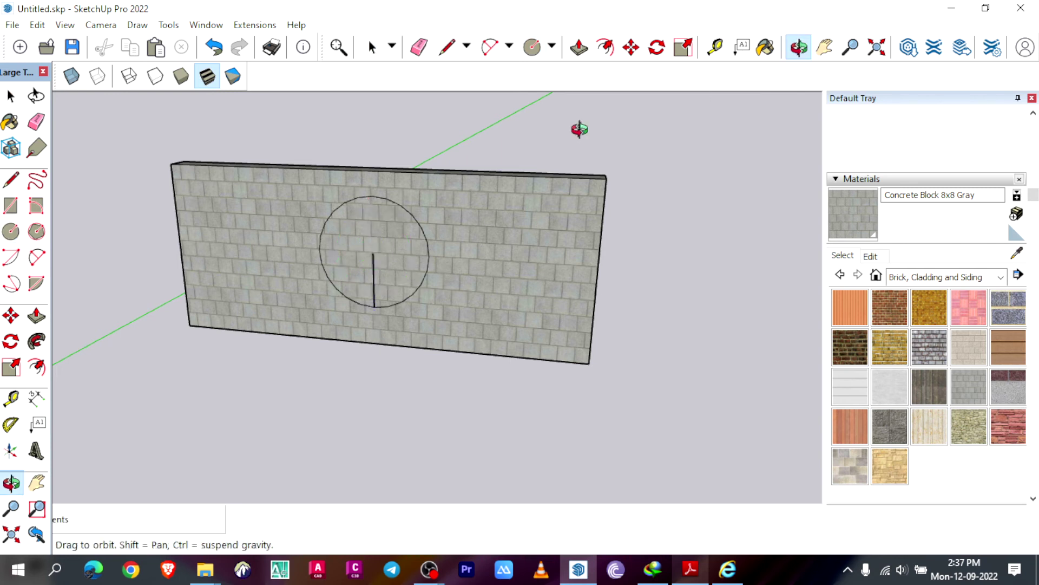
pyautogui.moveTo(578, 128); pyautogui.dragTo(415, 296)
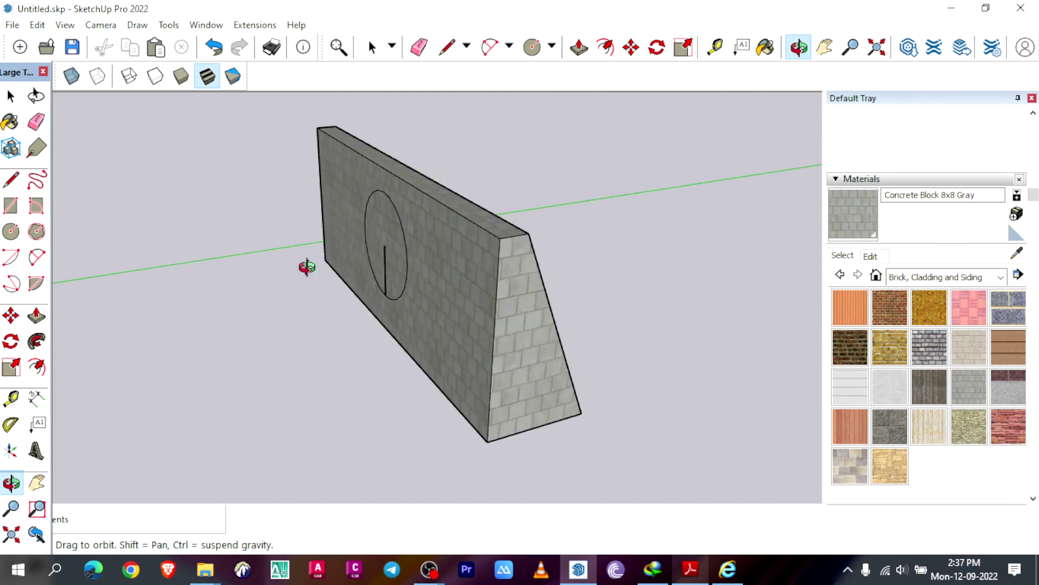
pyautogui.press('l')
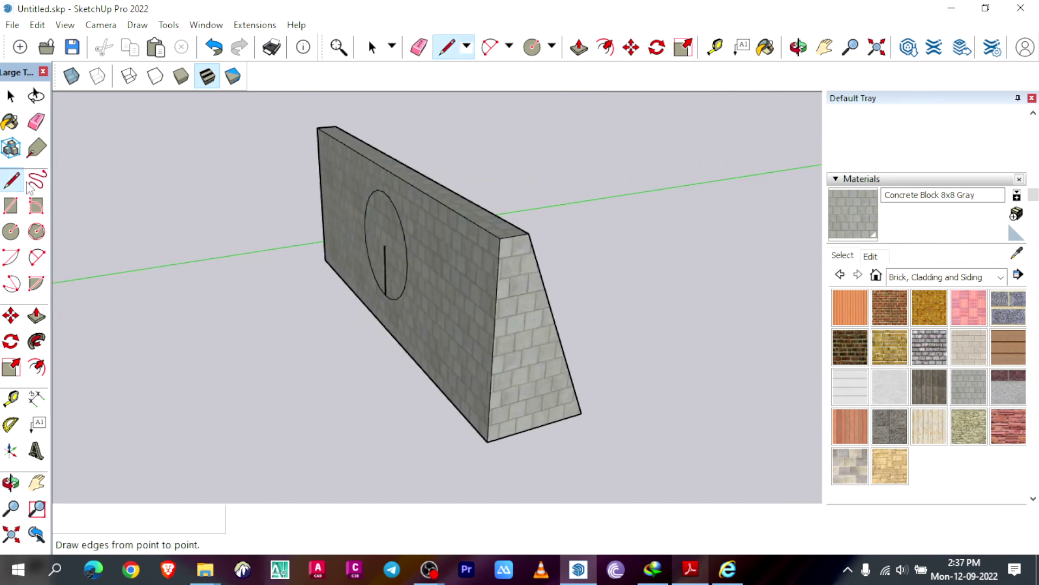
pyautogui.scroll(2, 381, 238)
pyautogui.click(382, 238)
pyautogui.scroll(-3, 381, 238)
pyautogui.moveTo(128, 295); pyautogui.dragTo(457, 232, button='middle')
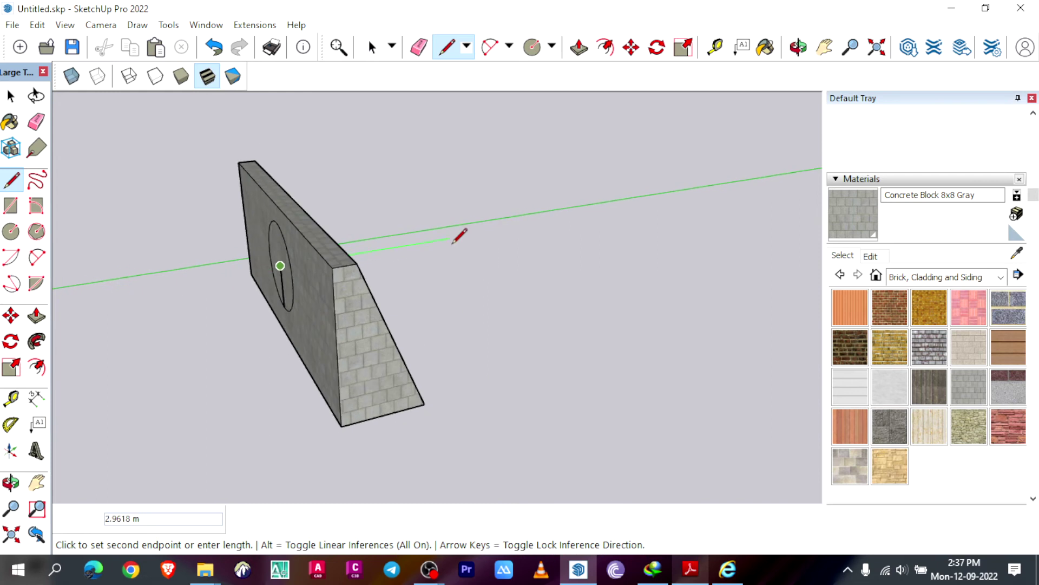
pyautogui.scroll(1, 457, 232)
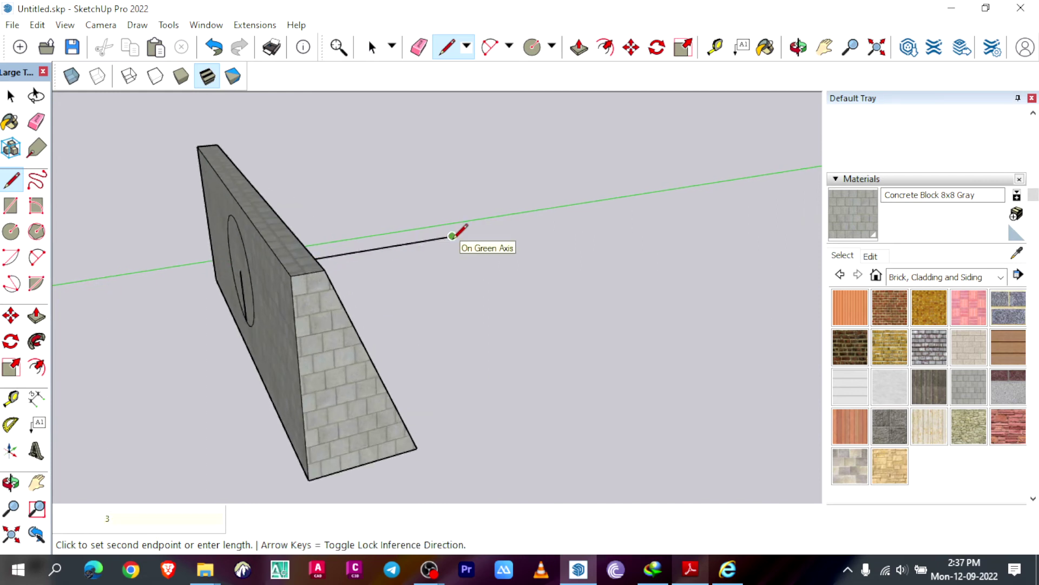
pyautogui.press('Return')
pyautogui.press('space')
# Delete the leftover 0.71 m vertical line inside the circle
pyautogui.click(798, 47)
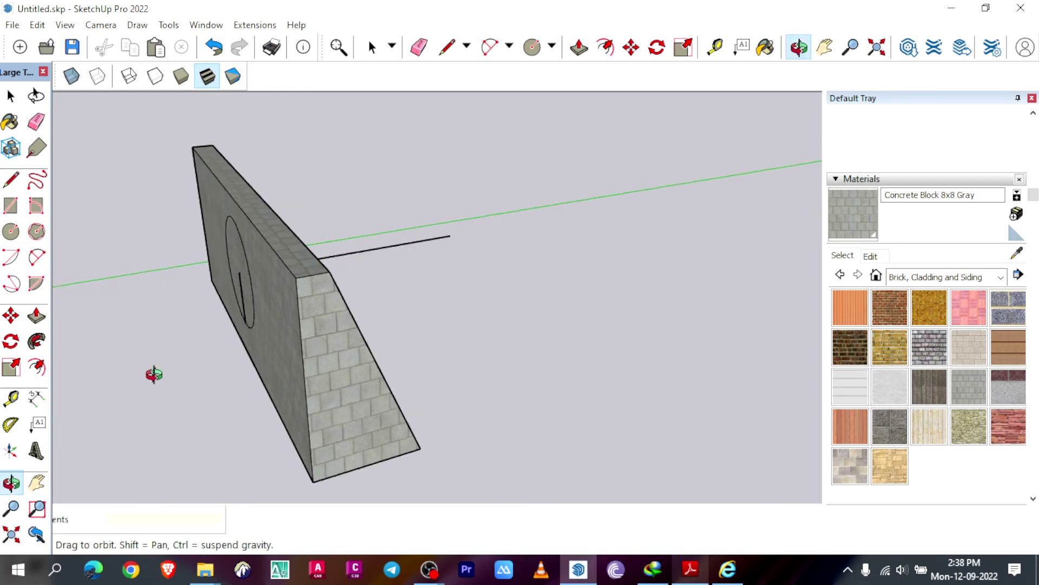
pyautogui.moveTo(153, 373); pyautogui.dragTo(48, 203)
pyautogui.click(11, 97)
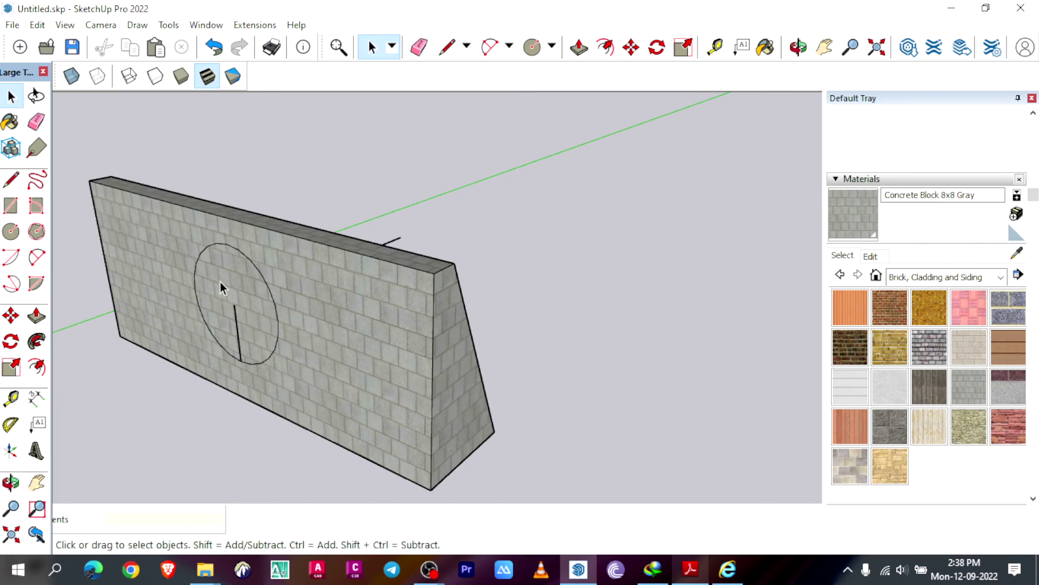
pyautogui.click(236, 328)
# Extrude the circular face along the 3 m path line with Follow Me to form the pipe
pyautogui.moveTo(273, 360); pyautogui.dragTo(368, 44, button='middle')
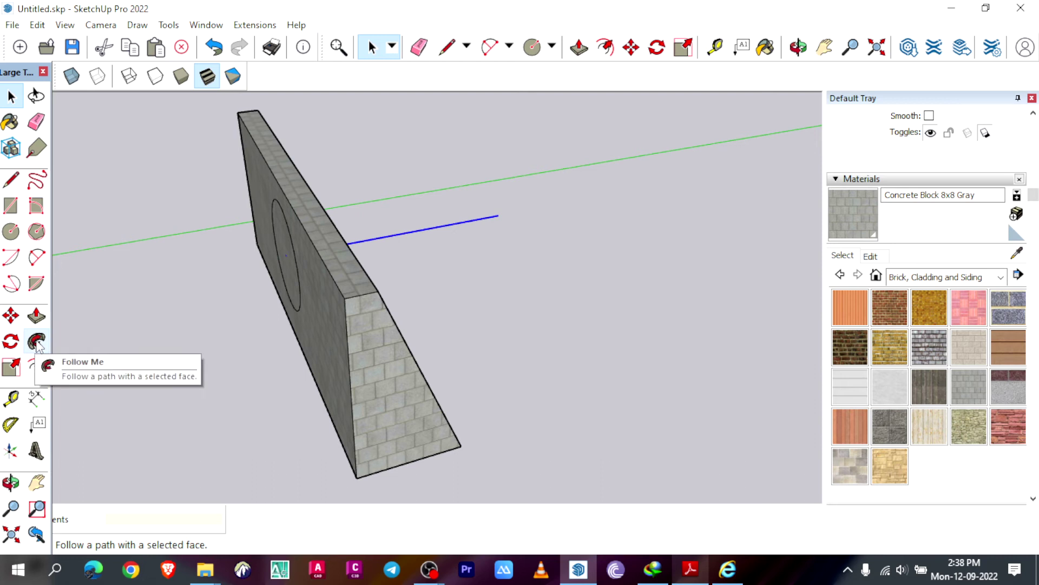
pyautogui.click(36, 342)
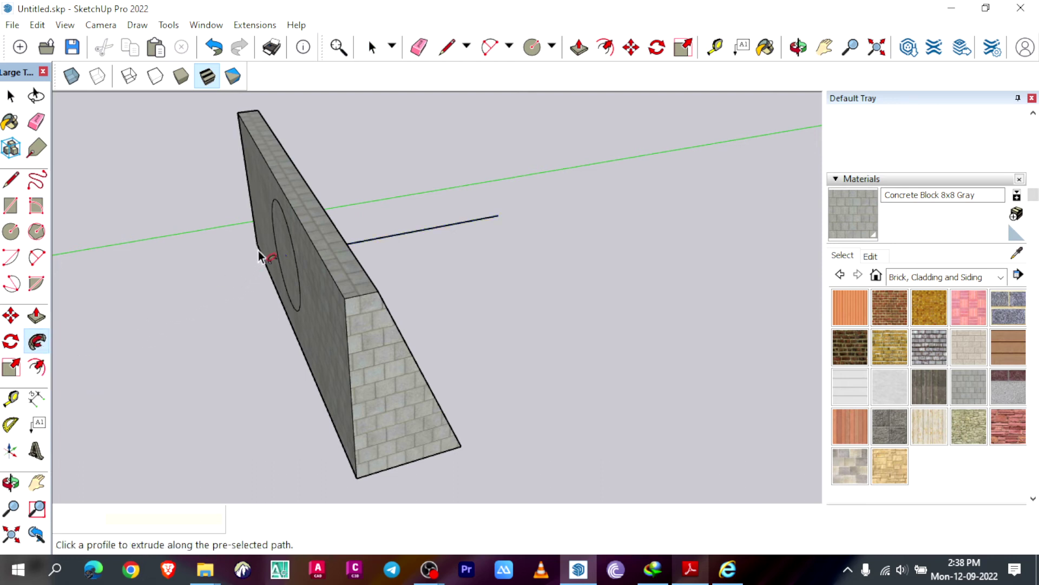
pyautogui.scroll(4, 273, 244)
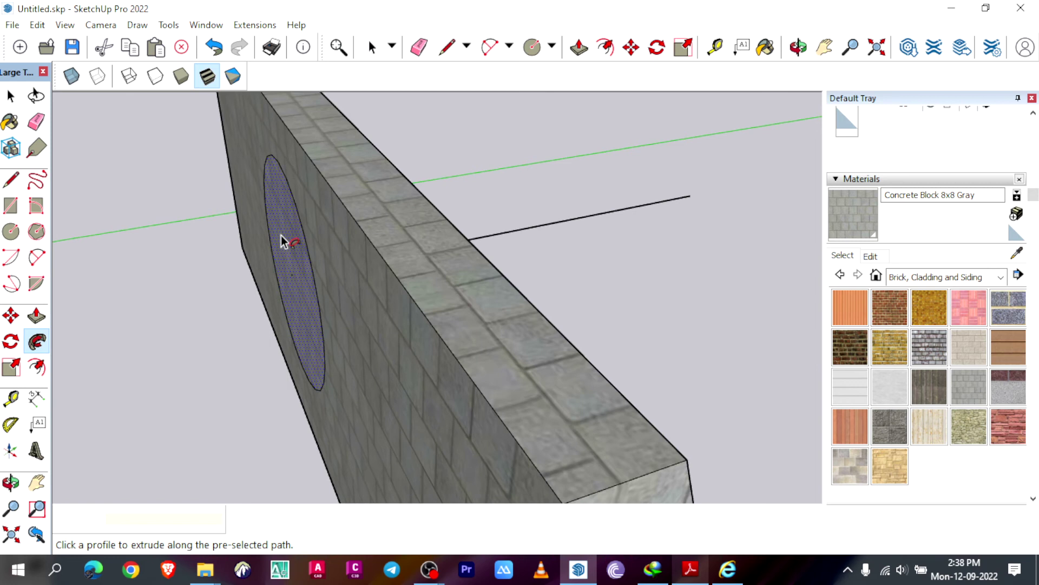
pyautogui.click(282, 240)
pyautogui.scroll(-3, 270, 239)
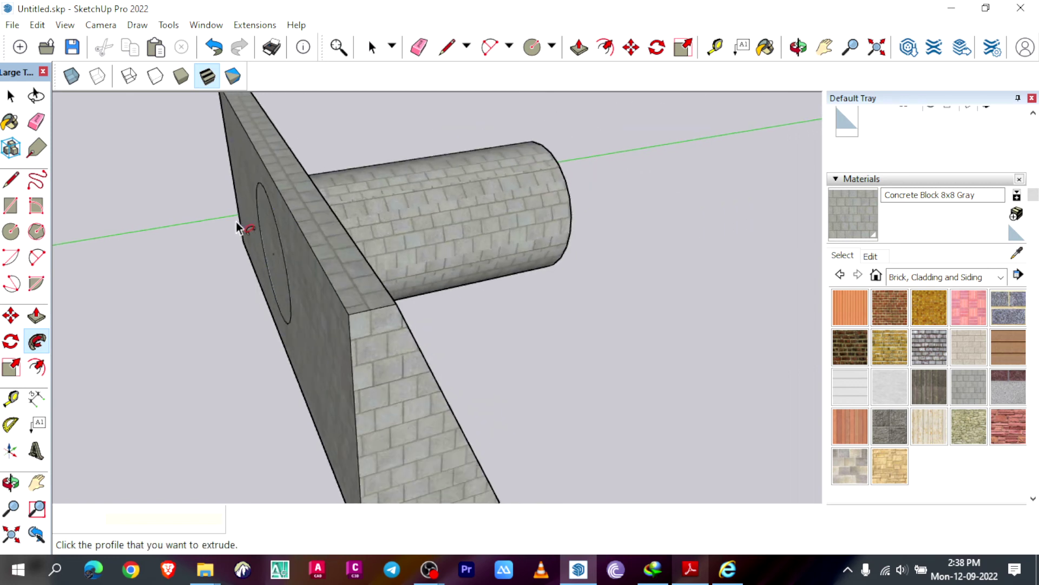
# Examine the extruded pipe and its junction with the wall's sloping face from several angles
pyautogui.click(11, 96)
pyautogui.scroll(3, 494, 245)
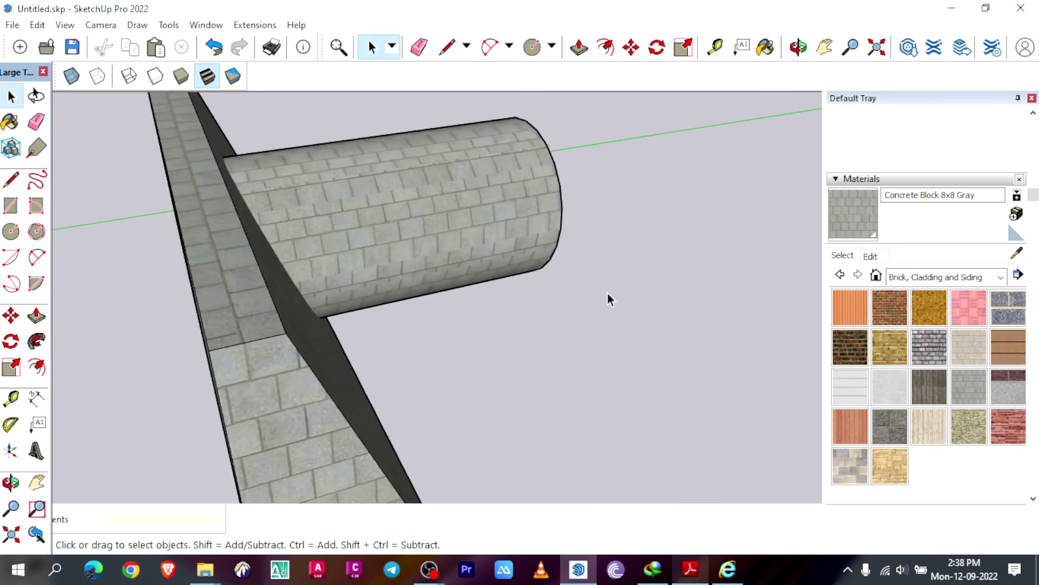
pyautogui.scroll(-3, 596, 294)
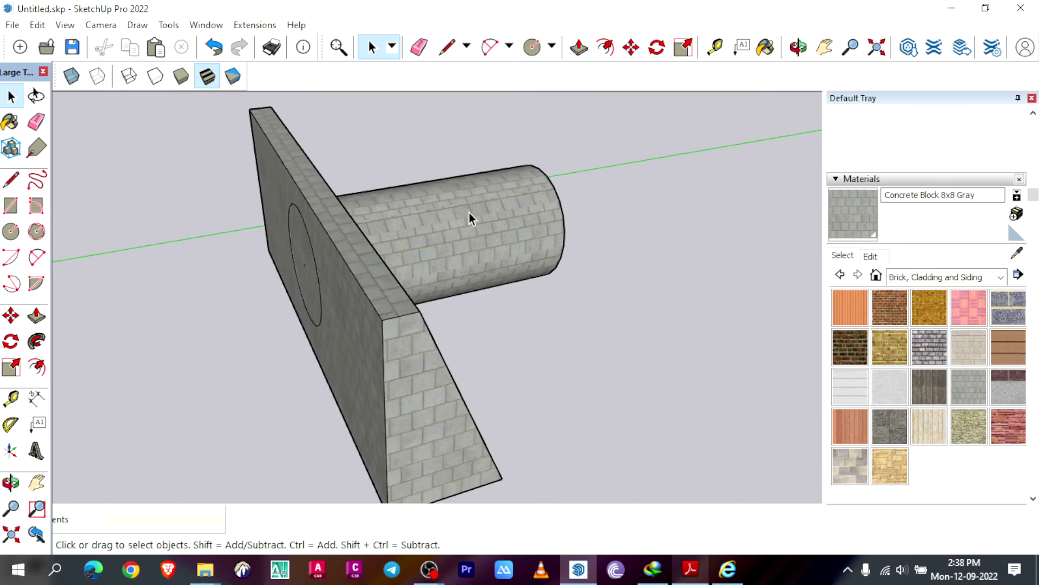
pyautogui.click(799, 47)
pyautogui.moveTo(533, 266); pyautogui.dragTo(413, 243)
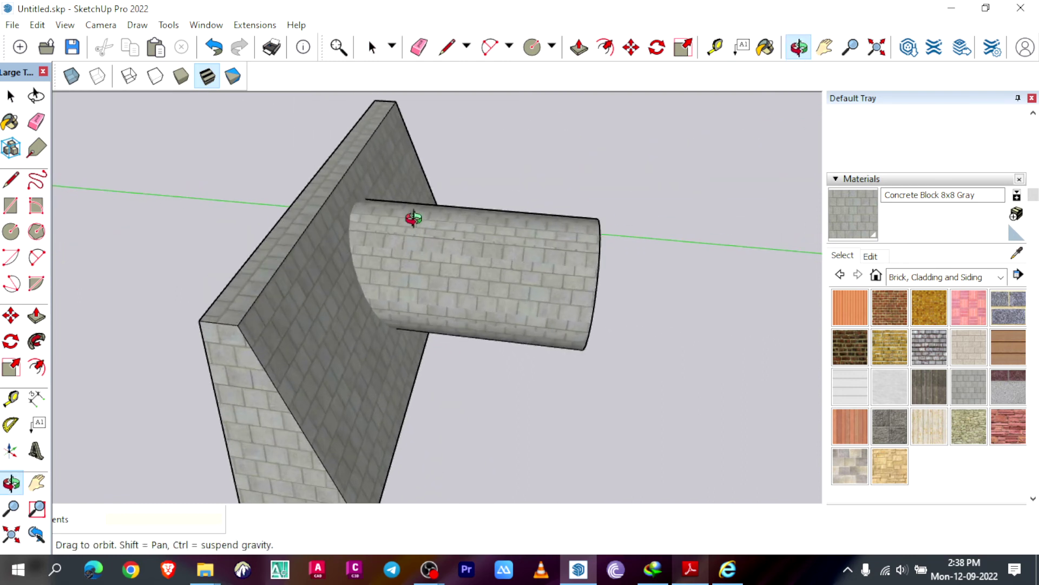
pyautogui.moveTo(322, 271); pyautogui.dragTo(355, 229)
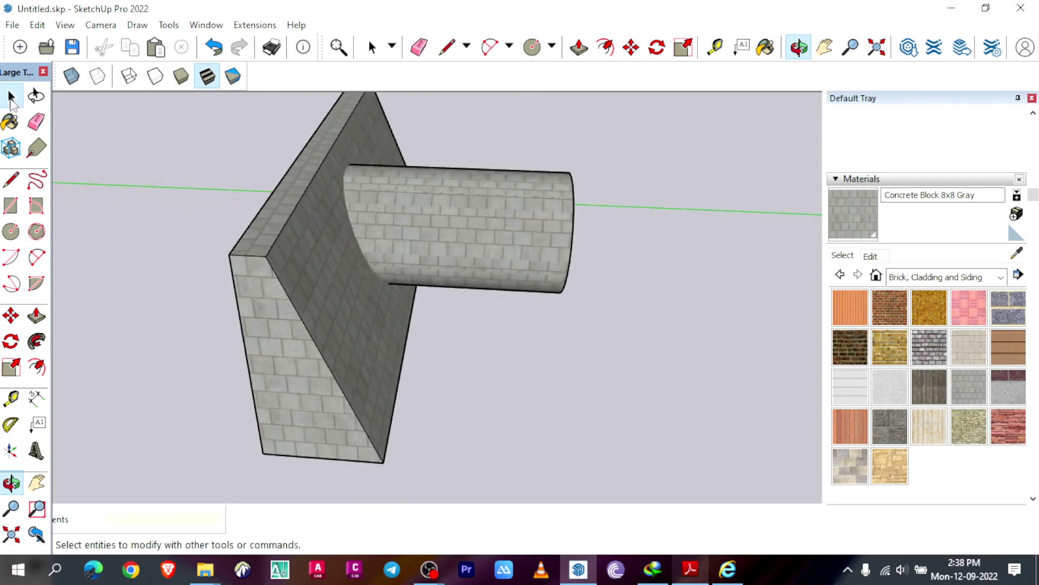
pyautogui.click(372, 47)
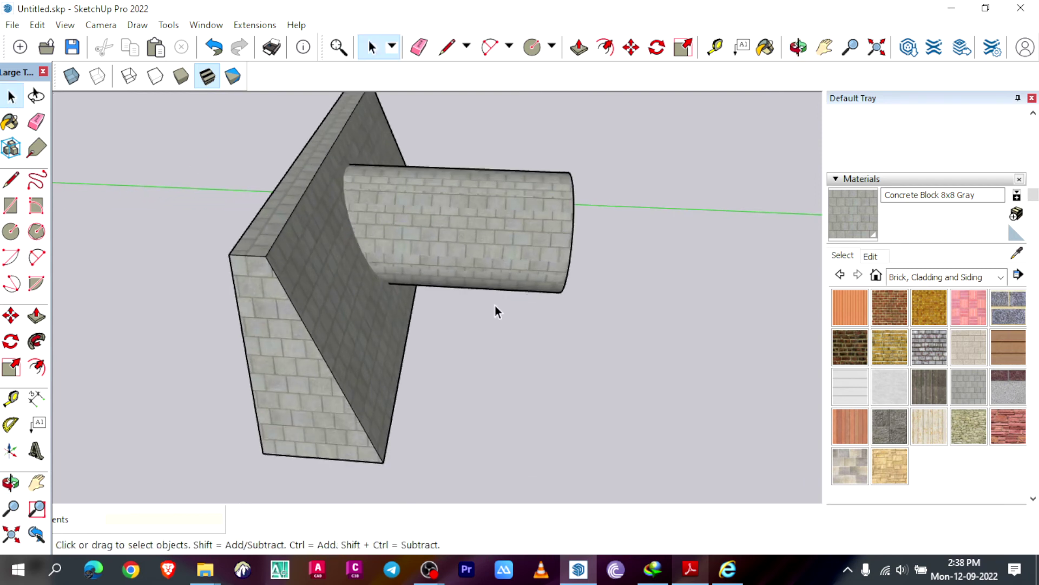
pyautogui.scroll(-2, 418, 368)
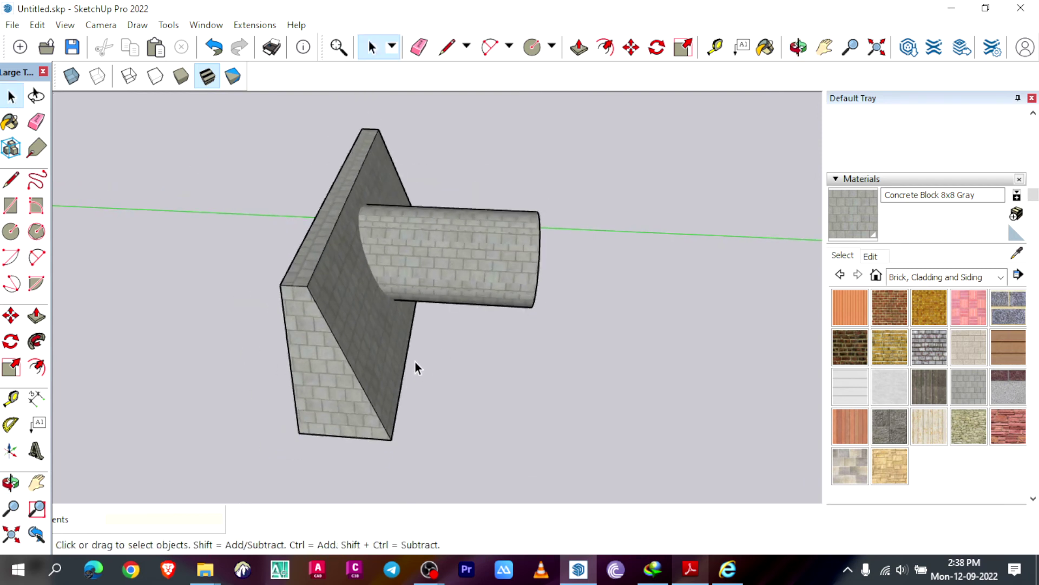
# Copy the wall's sloping face and place the copy beyond the pipe's free end
pyautogui.click(353, 303)
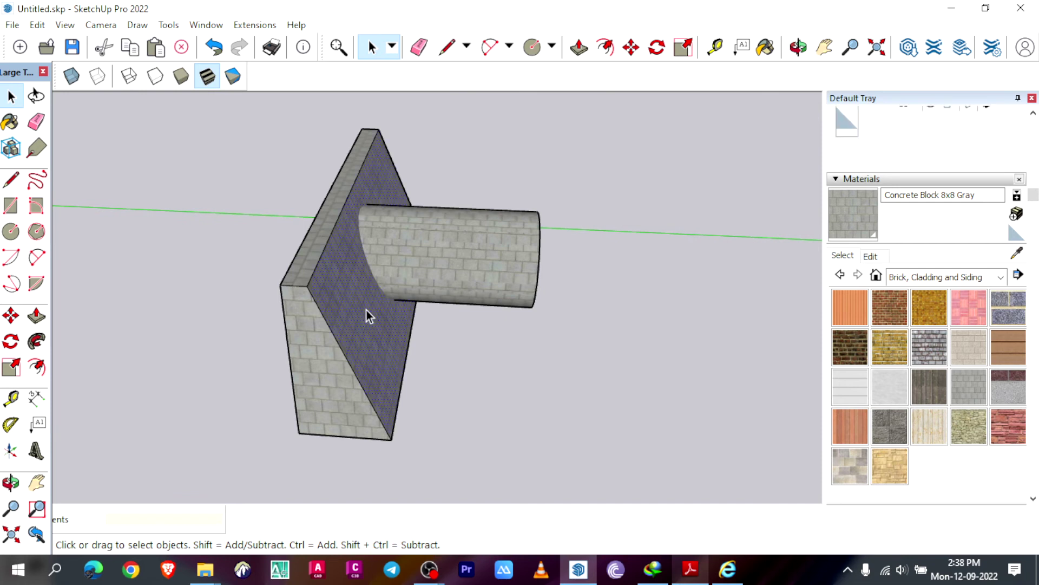
pyautogui.hotkey('ctrl', 'v')
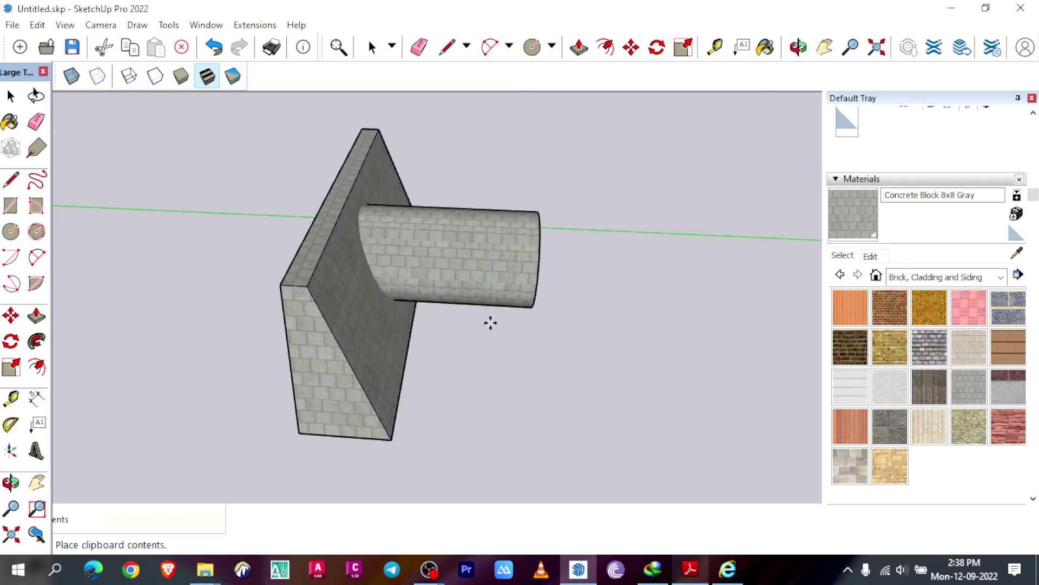
pyautogui.scroll(-2, 357, 296)
pyautogui.click(548, 306)
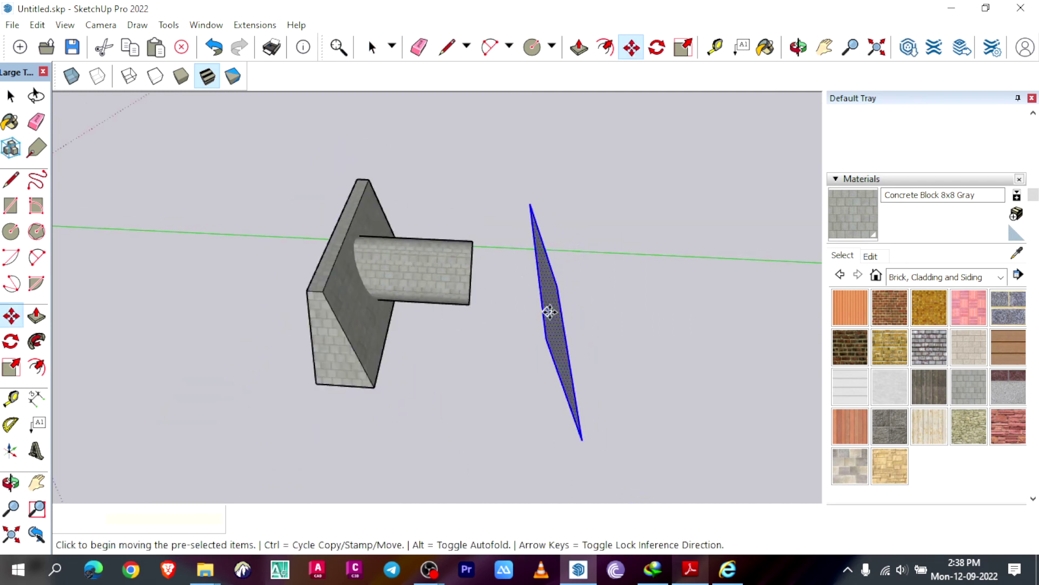
pyautogui.press('space')
# Make a group of the copied sloping face together with its edges
pyautogui.scroll(2, 612, 374)
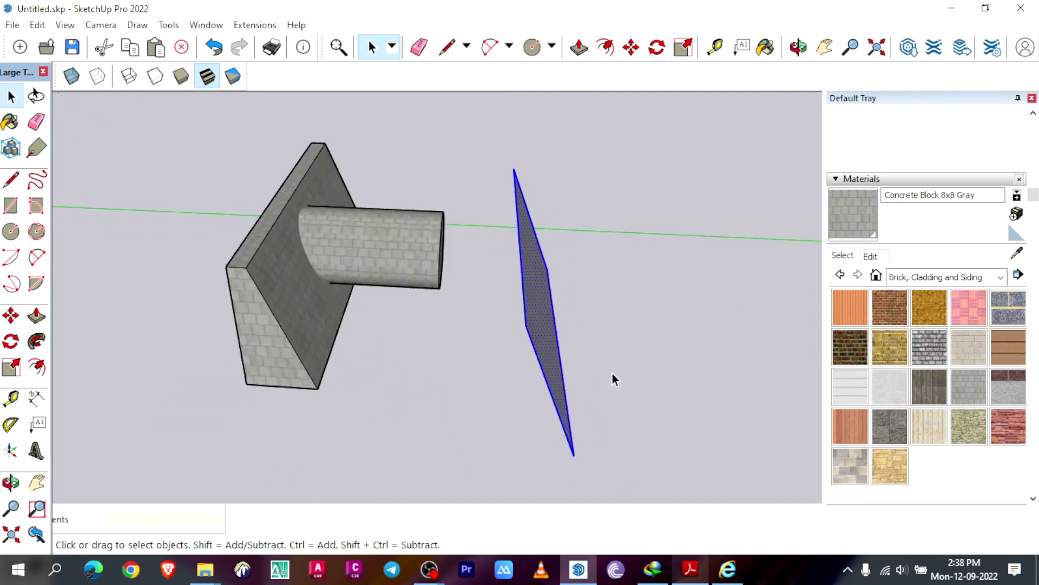
pyautogui.click(798, 47)
pyautogui.moveTo(596, 211); pyautogui.dragTo(515, 197)
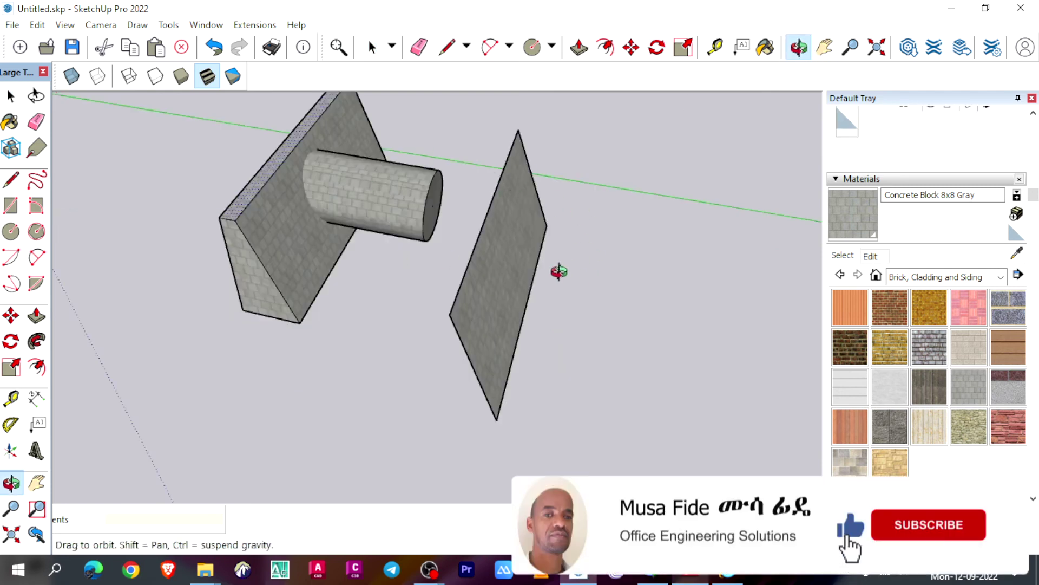
pyautogui.moveTo(472, 306); pyautogui.dragTo(482, 294)
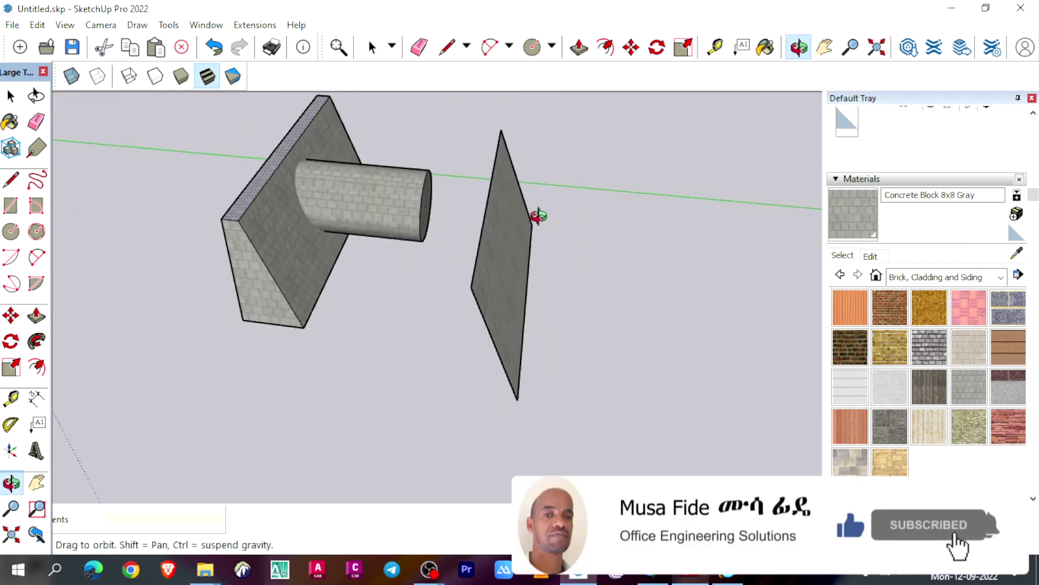
pyautogui.press('space')
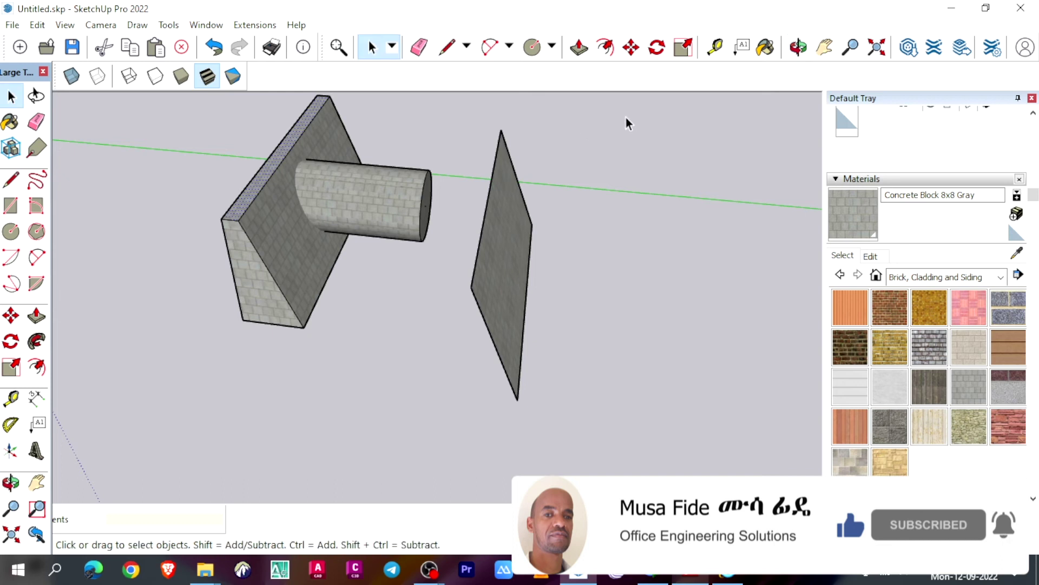
pyautogui.moveTo(457, 426); pyautogui.dragTo(458, 427)
pyautogui.rightClick(498, 230)
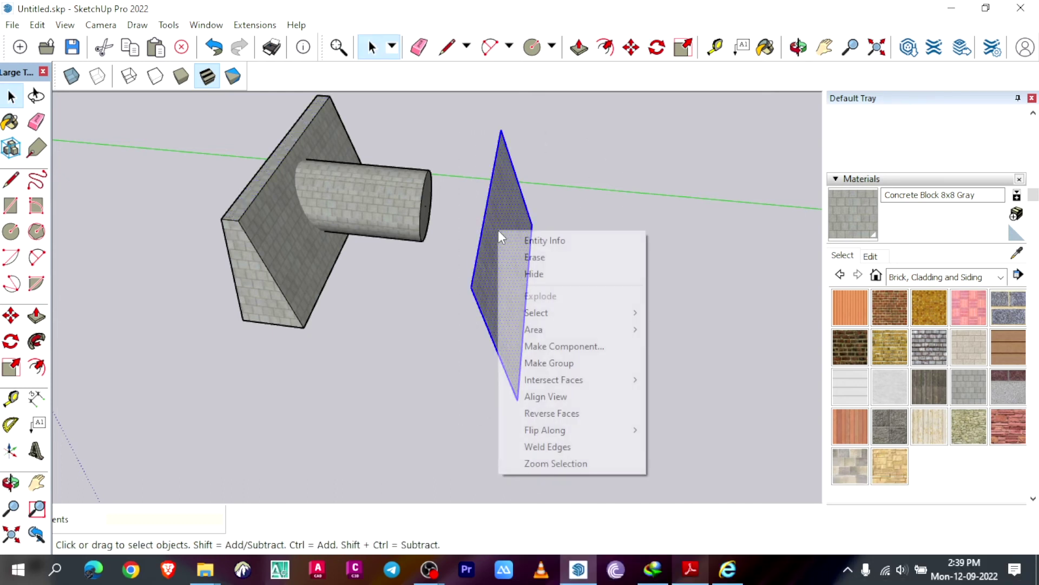
pyautogui.click(547, 363)
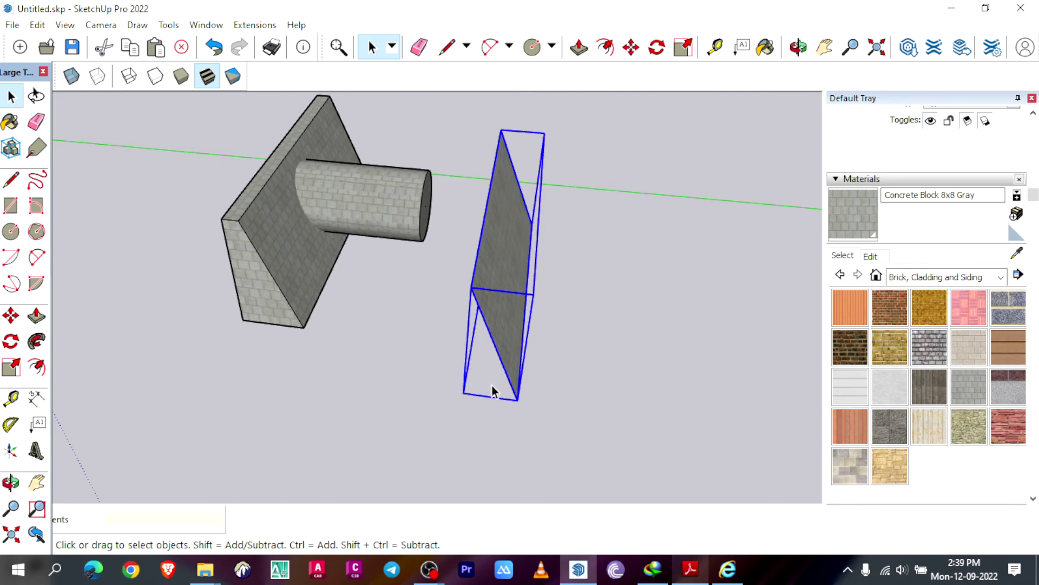
# Move the grouped face by its upper corner onto the matching corner of the wall's sloping face
pyautogui.press('m')
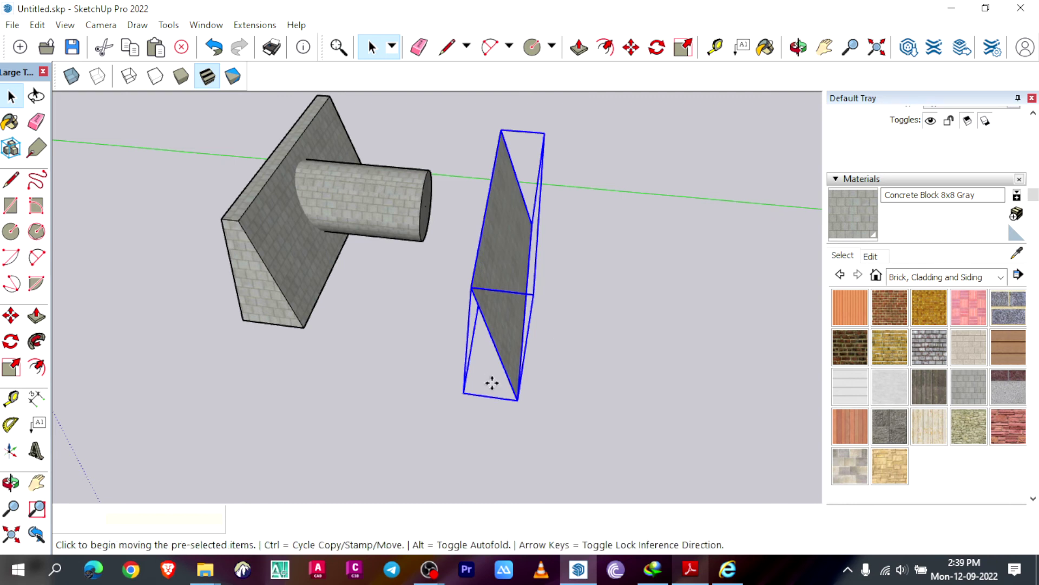
pyautogui.click(470, 285)
pyautogui.scroll(4, 236, 216)
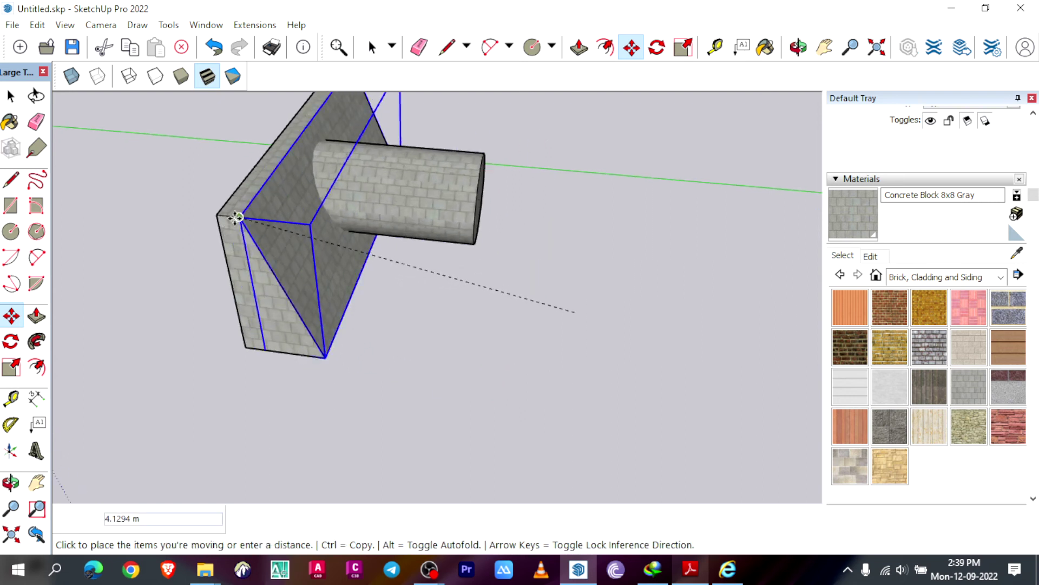
pyautogui.click(242, 215)
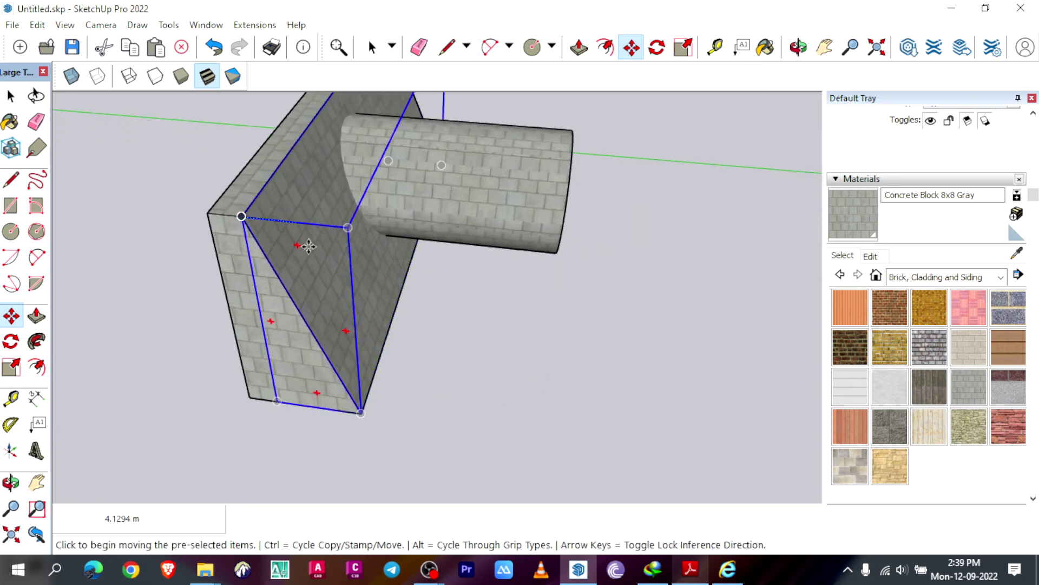
pyautogui.press('space')
# Intersect the faces of the wall, pipe and grouped sloping face with the selection
pyautogui.scroll(-3, 390, 307)
pyautogui.click(798, 47)
pyautogui.moveTo(438, 169); pyautogui.dragTo(395, 223)
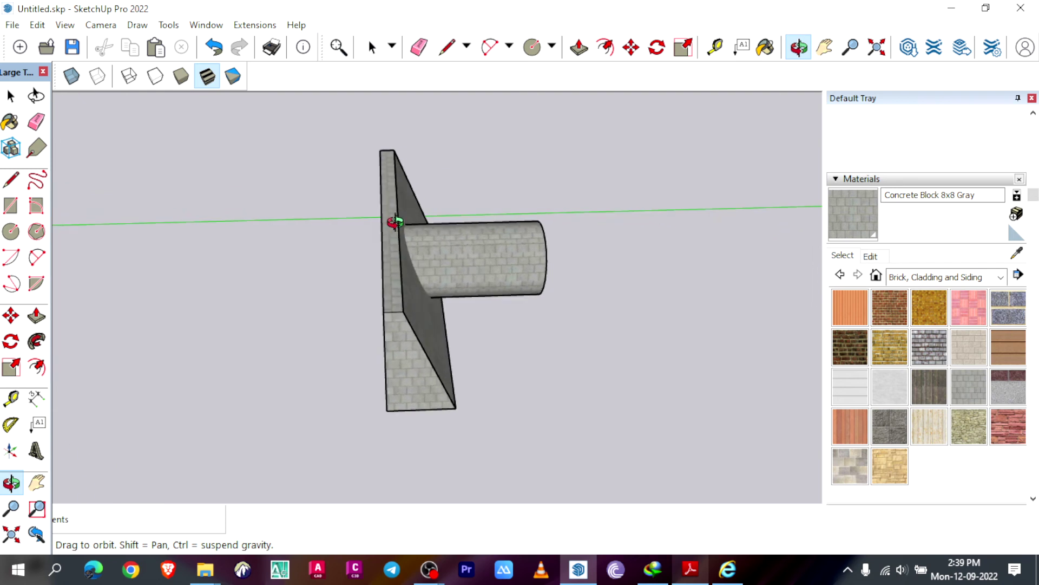
pyautogui.press('space')
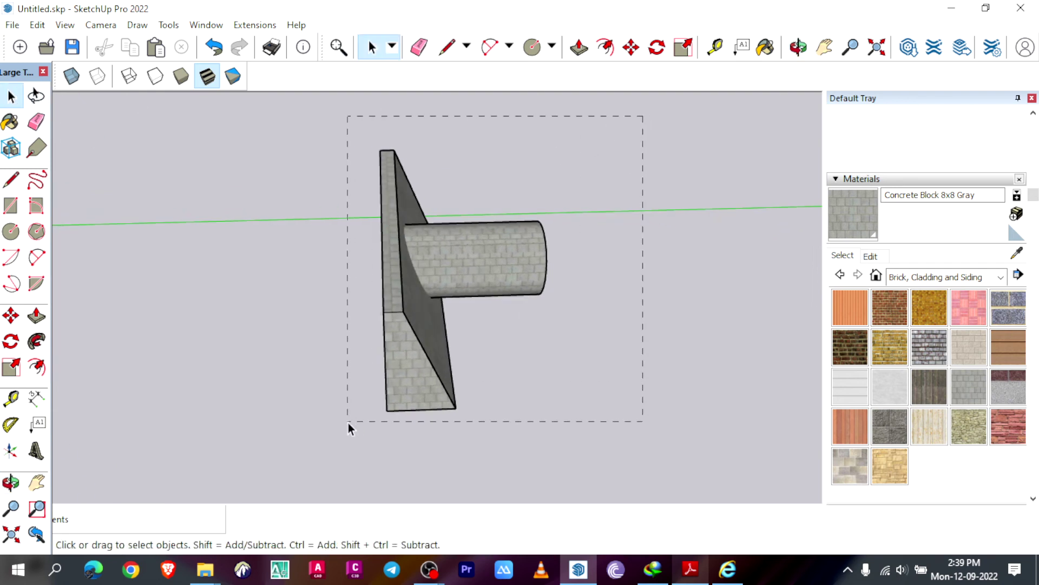
pyautogui.moveTo(330, 442); pyautogui.dragTo(329, 442)
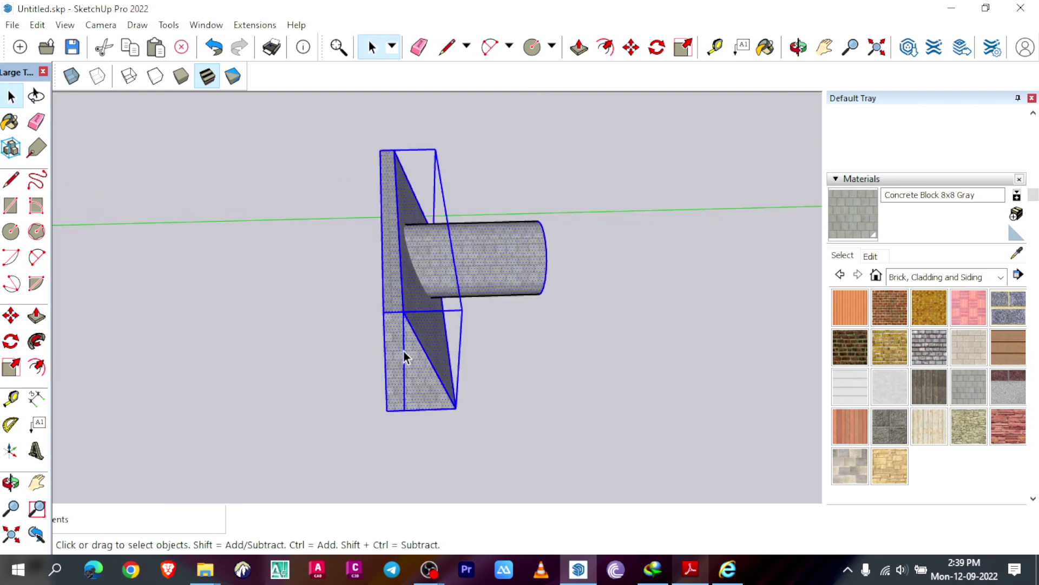
pyautogui.rightClick(394, 253)
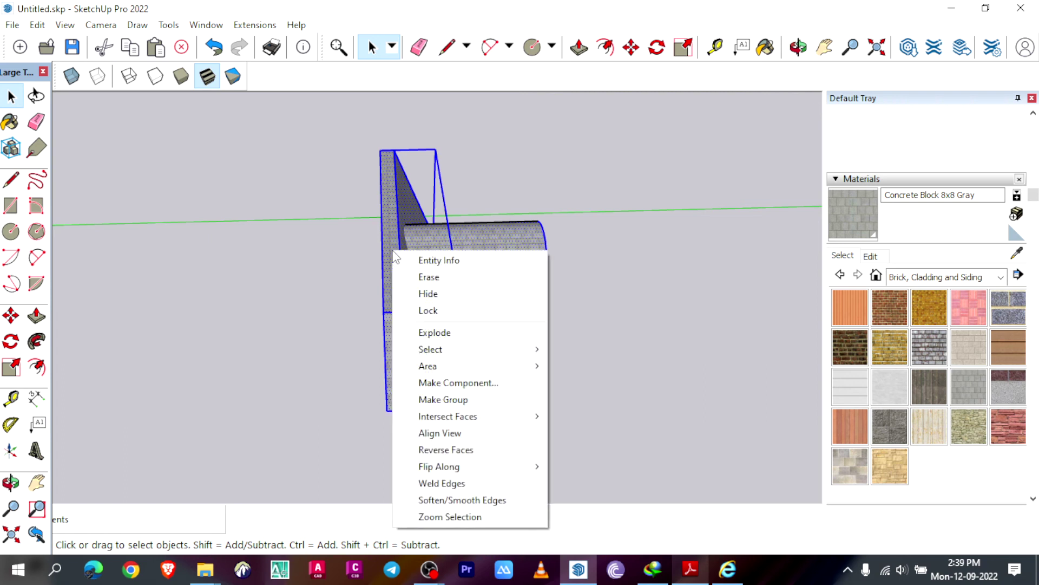
pyautogui.moveTo(474, 421)
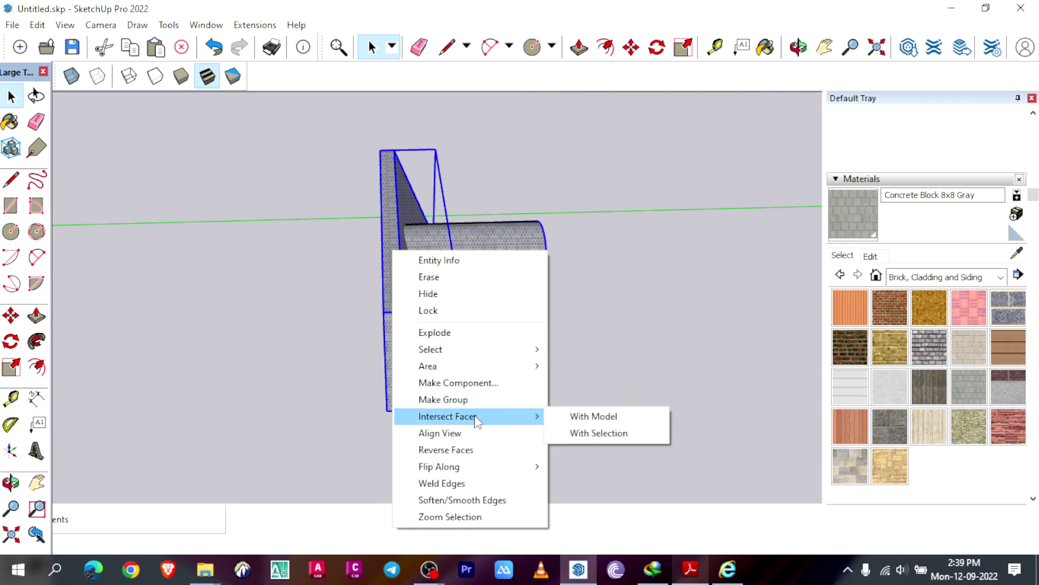
pyautogui.click(611, 433)
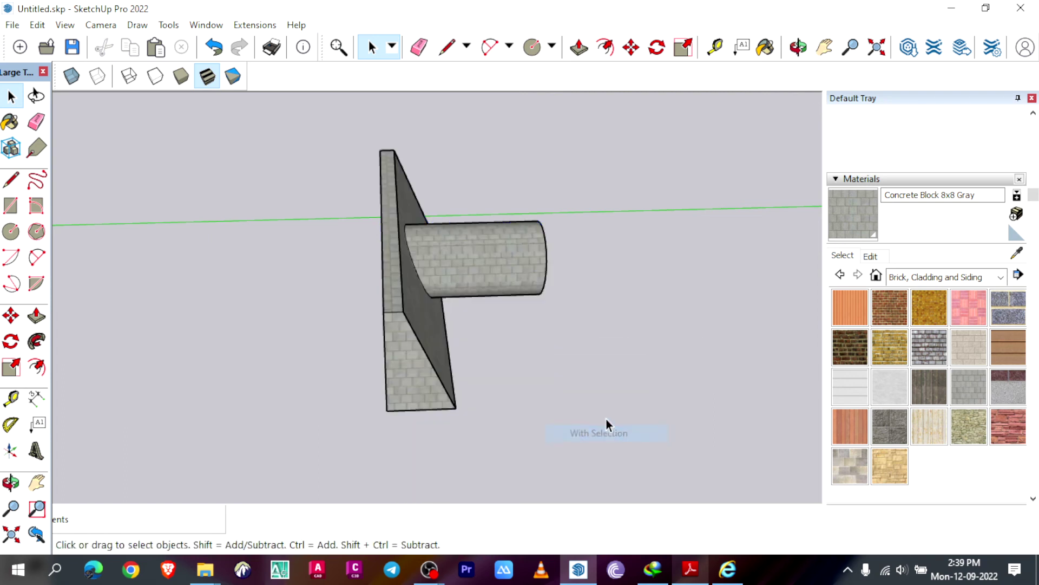
# Delete the portion of the pipe projecting beyond the wall's sloping face
pyautogui.scroll(2, 573, 211)
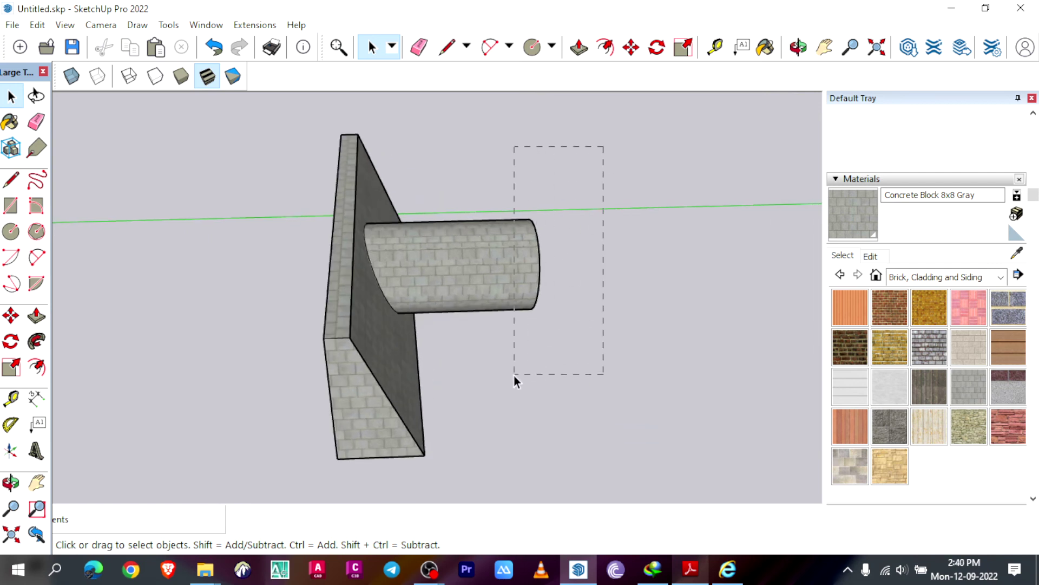
pyautogui.moveTo(514, 376); pyautogui.dragTo(497, 375)
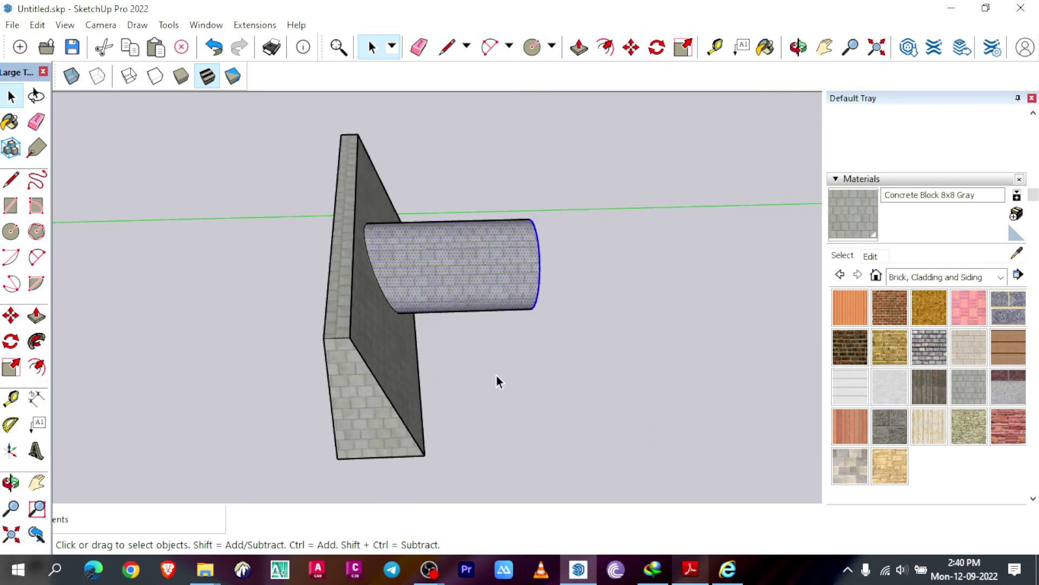
pyautogui.press('Delete')
# Remove the grouped face copy and delete the elliptical face closing the pipe opening on the sloping side
pyautogui.scroll(3, 374, 274)
pyautogui.click(380, 255)
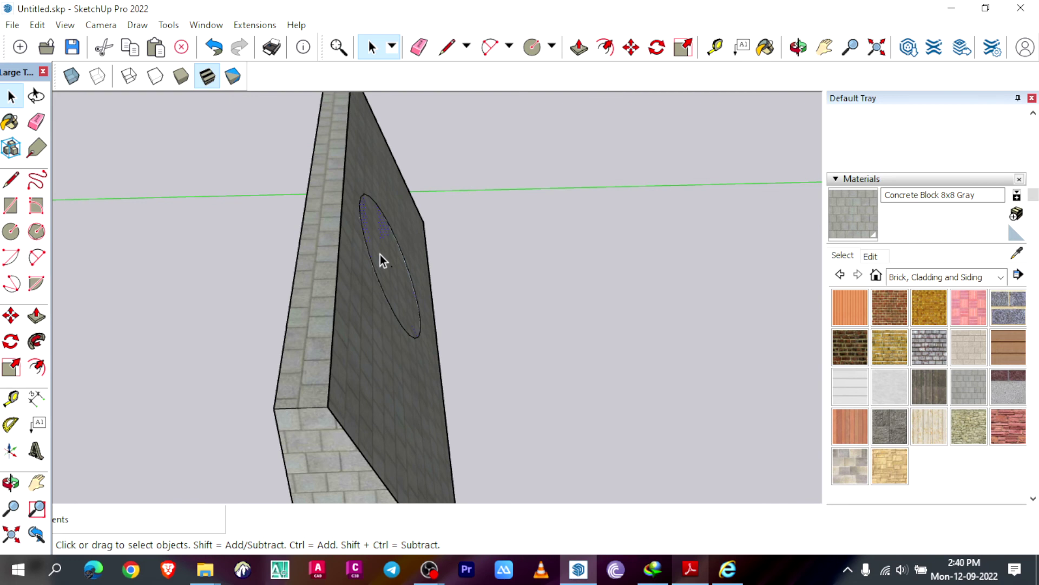
pyautogui.scroll(2, 411, 266)
pyautogui.scroll(-2, 411, 266)
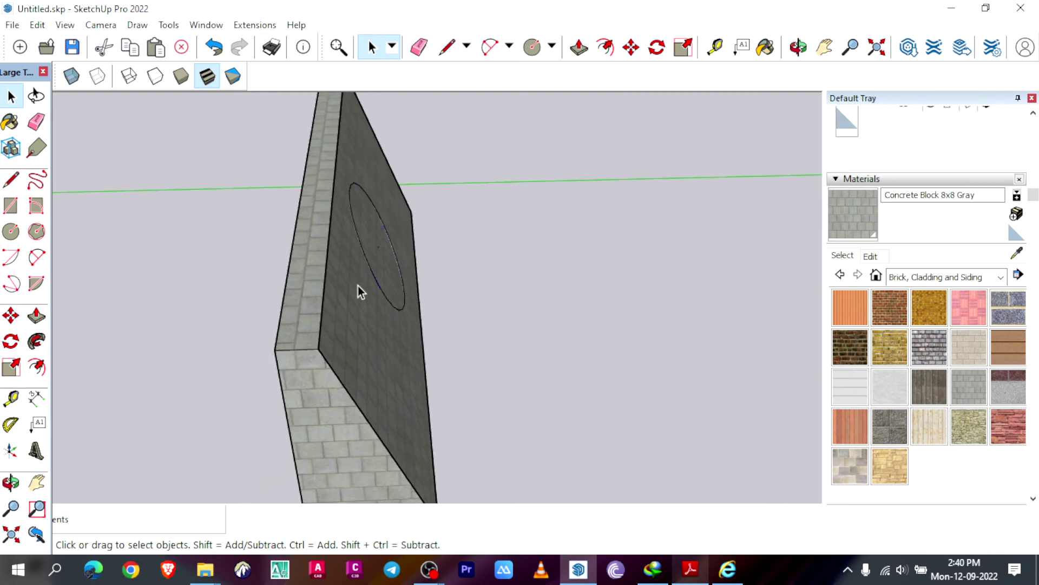
pyautogui.click(374, 345)
pyautogui.click(547, 346)
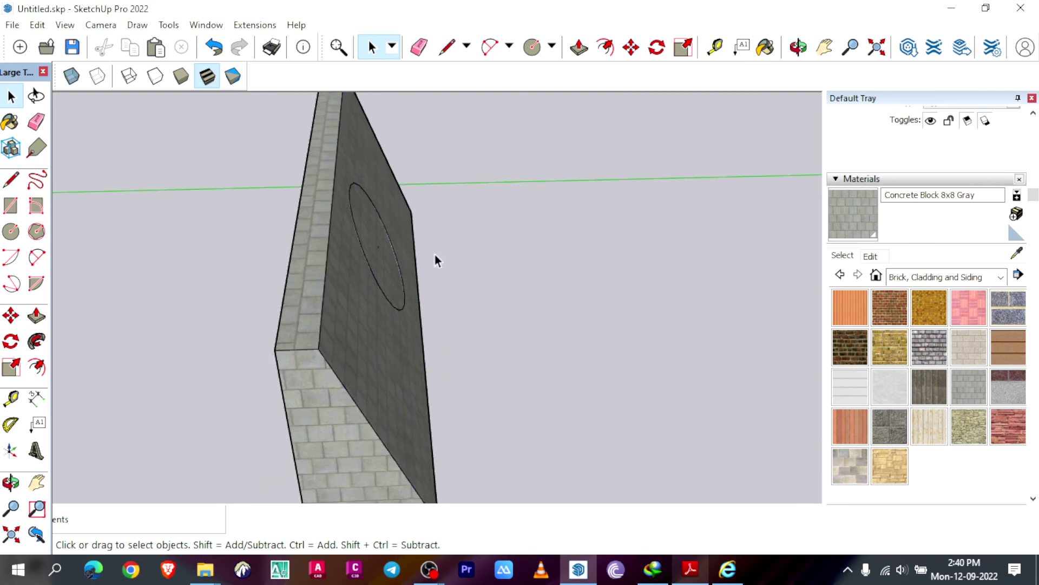
pyautogui.click(367, 223)
pyautogui.scroll(1, 390, 216)
pyautogui.press('Delete')
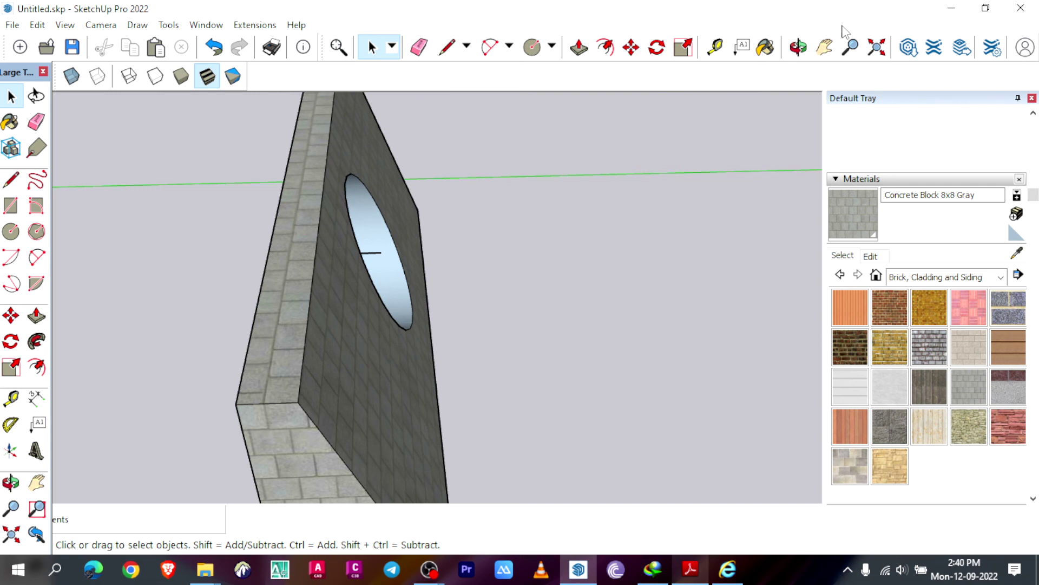
# Delete the circular face closing the opening on the vertical side and the leftover path line inside it
pyautogui.click(799, 47)
pyautogui.moveTo(488, 244); pyautogui.dragTo(608, 183)
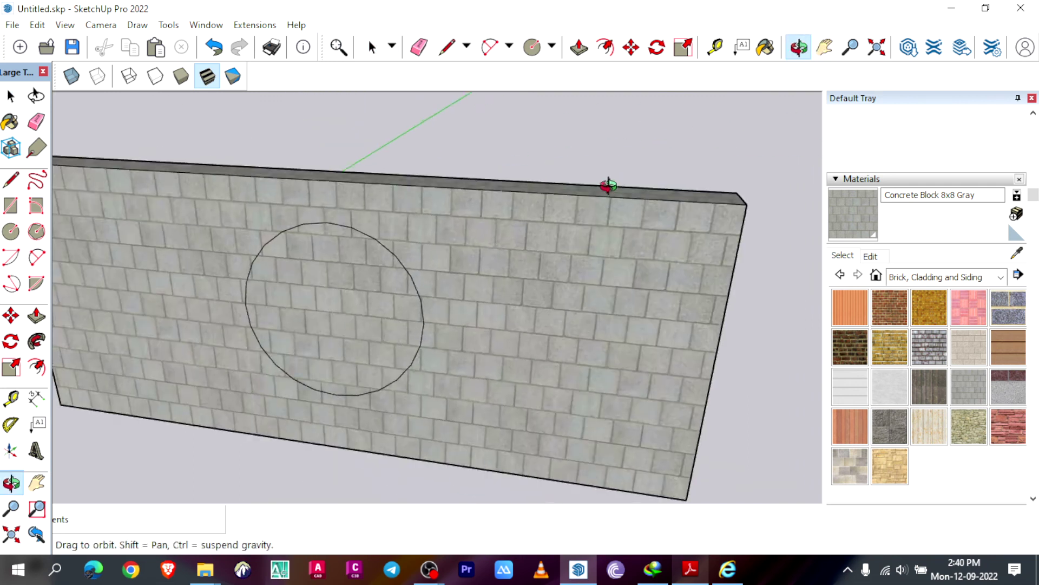
pyautogui.click(10, 97)
pyautogui.click(392, 308)
pyautogui.press('Delete')
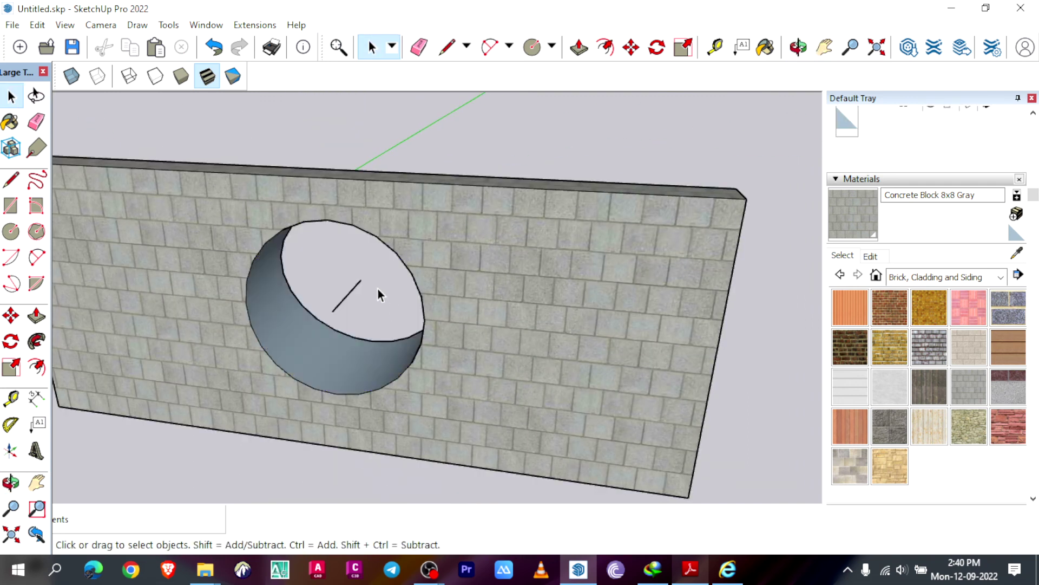
pyautogui.click(356, 287)
pyautogui.press('Delete')
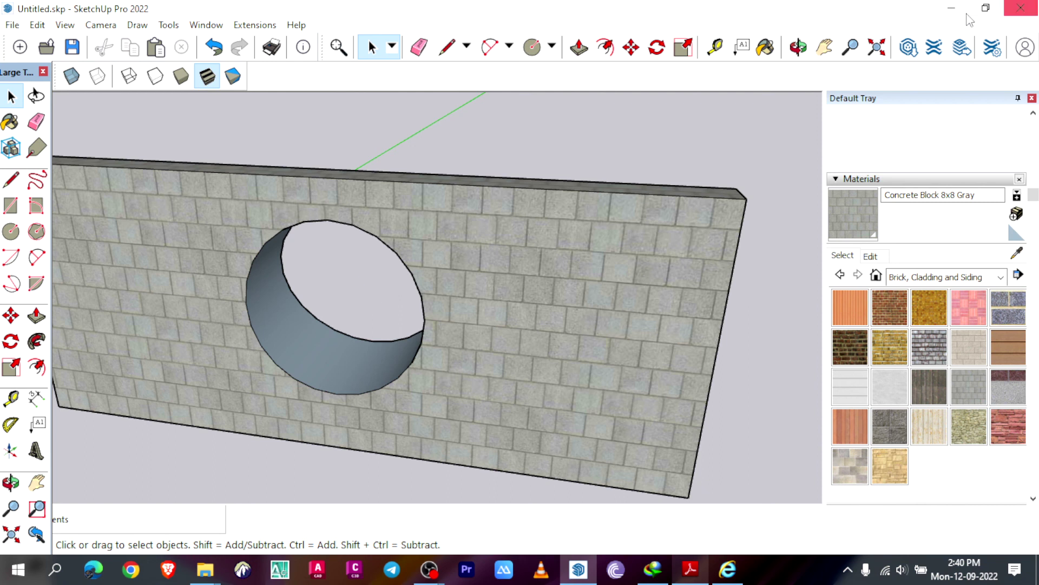
# Examine the pipe opening through the endwall from several angles
pyautogui.click(798, 47)
pyautogui.moveTo(541, 244); pyautogui.dragTo(432, 231)
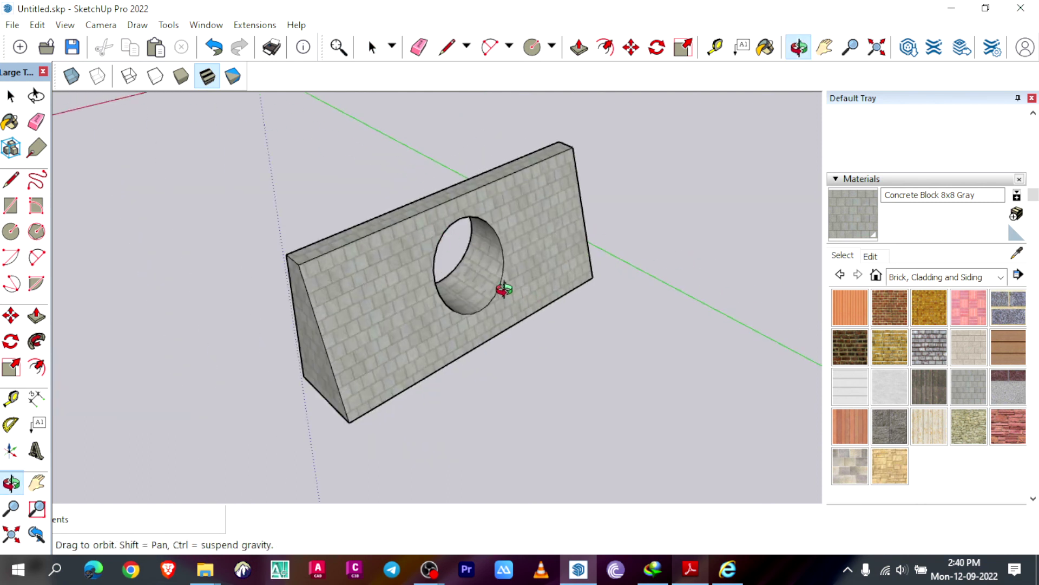
pyautogui.moveTo(504, 288); pyautogui.dragTo(563, 334)
pyautogui.click(11, 96)
pyautogui.moveTo(297, 262); pyautogui.dragTo(440, 304, button='middle')
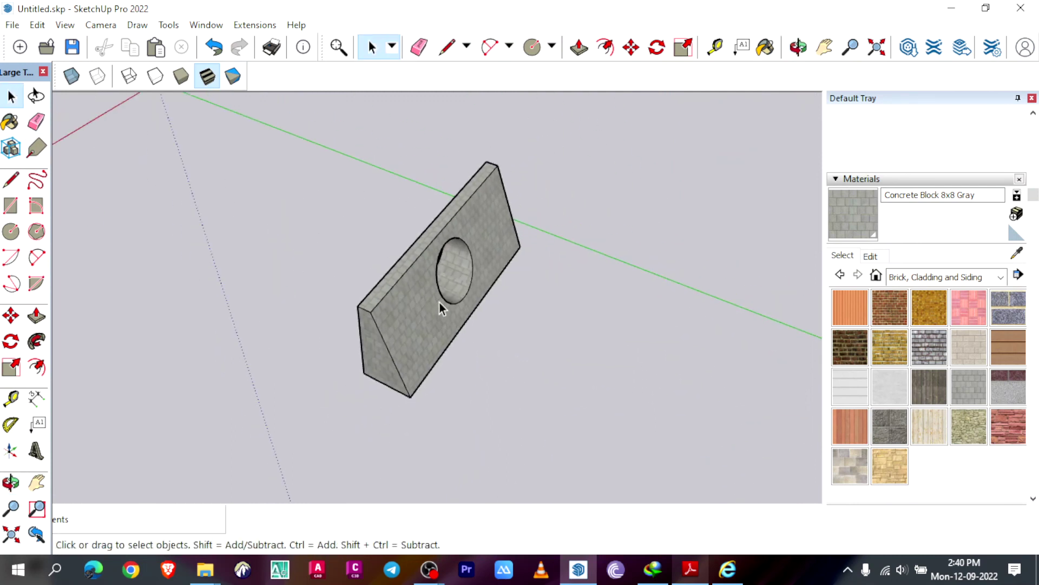
pyautogui.scroll(2, 439, 303)
pyautogui.click(799, 47)
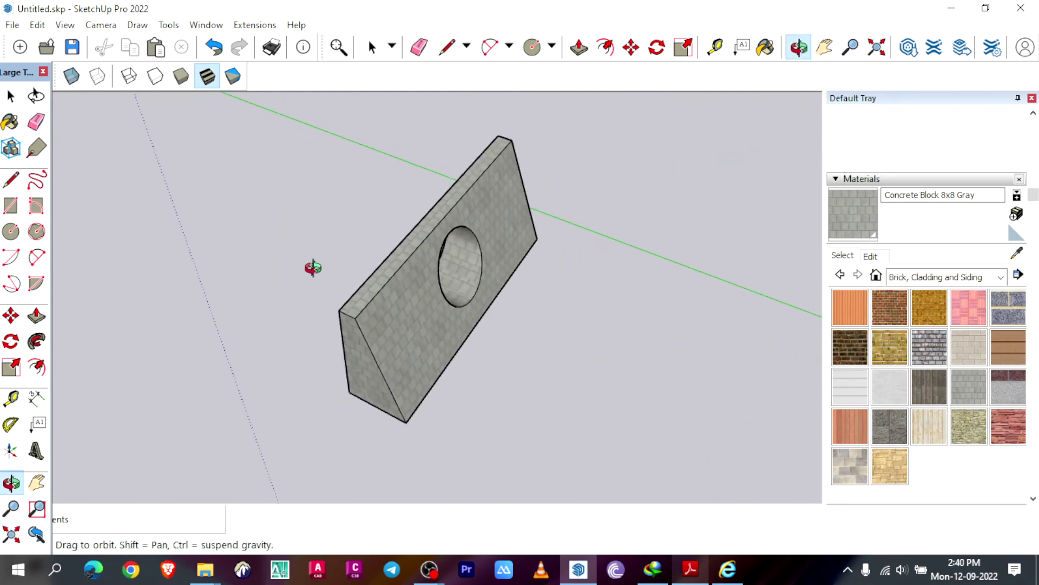
pyautogui.moveTo(309, 267); pyautogui.dragTo(432, 238)
pyautogui.click(11, 97)
pyautogui.moveTo(444, 244); pyautogui.dragTo(483, 254, button='middle')
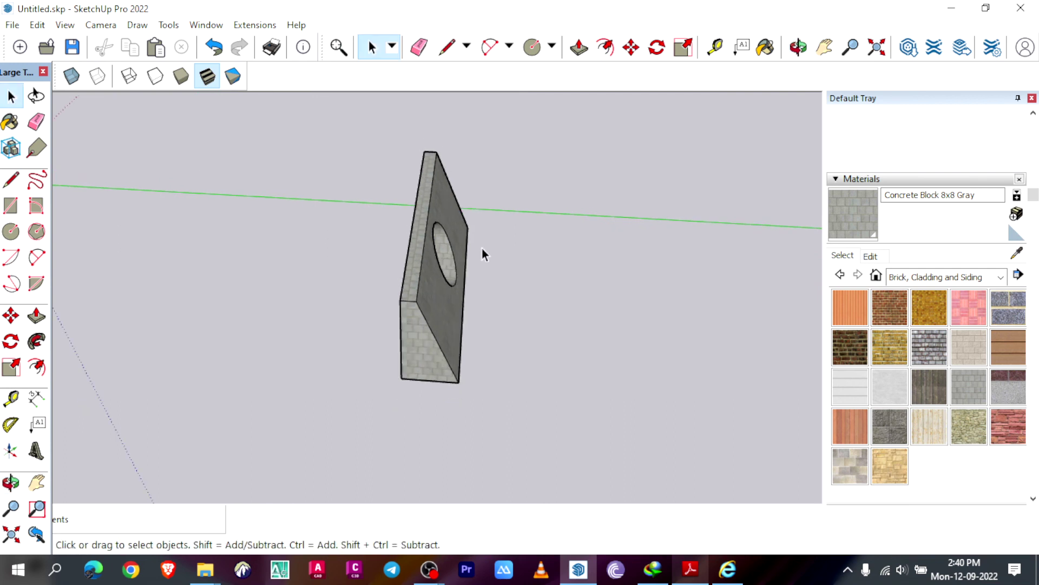
# Make one group of the entire endwall, including its pipe opening
pyautogui.moveTo(365, 414); pyautogui.dragTo(365, 413)
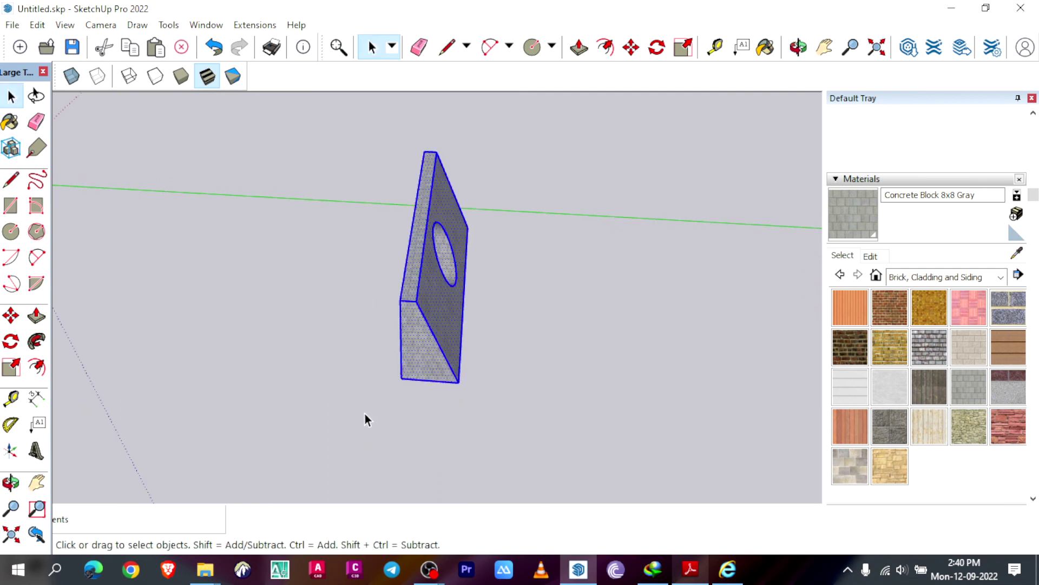
pyautogui.rightClick(407, 290)
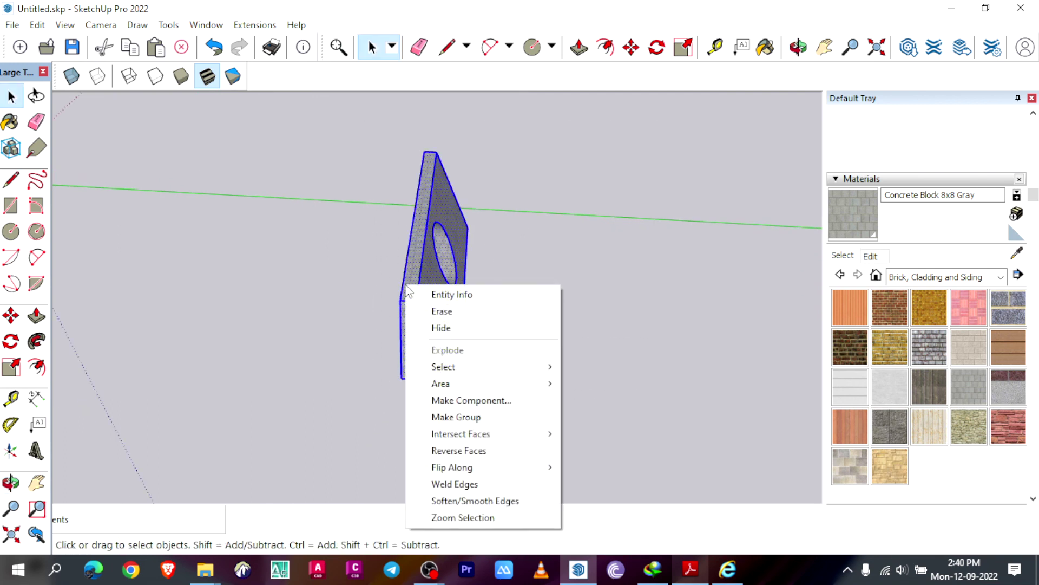
pyautogui.click(459, 417)
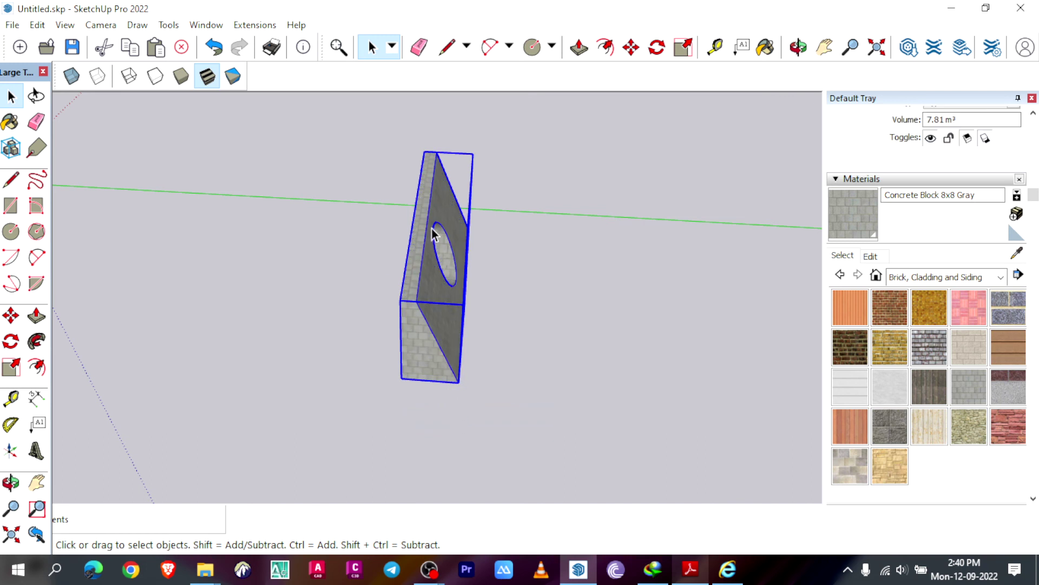
# Show the entity info of the grouped endwall to read its volume, and view the wall from the other side
pyautogui.rightClick(425, 212)
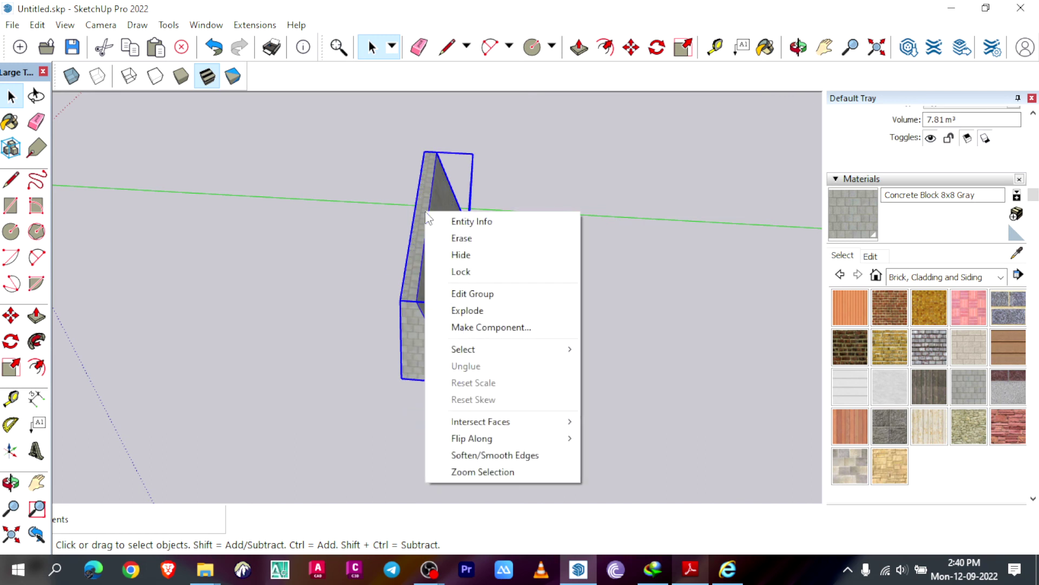
pyautogui.click(472, 222)
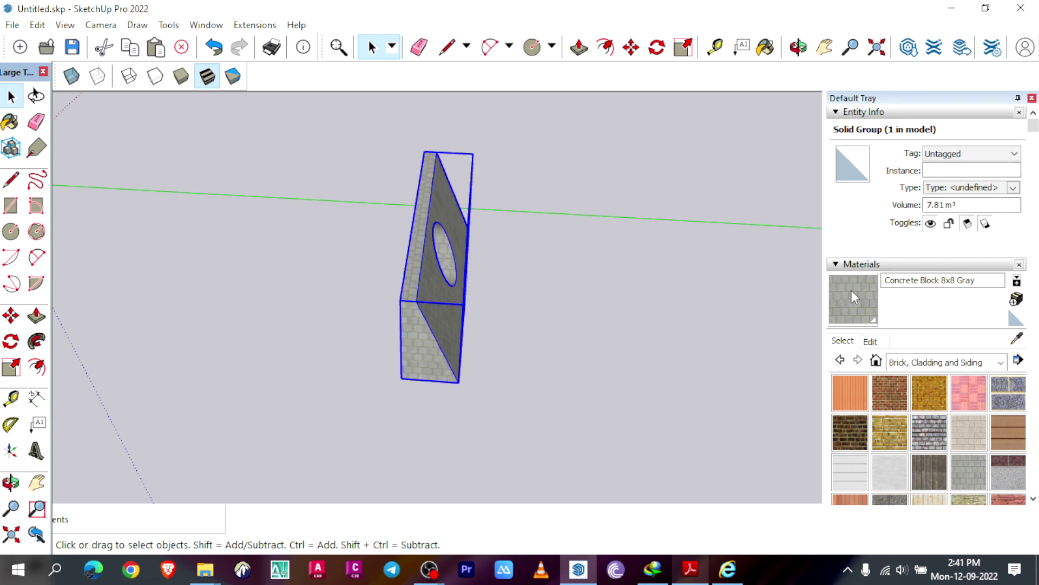
pyautogui.click(593, 286)
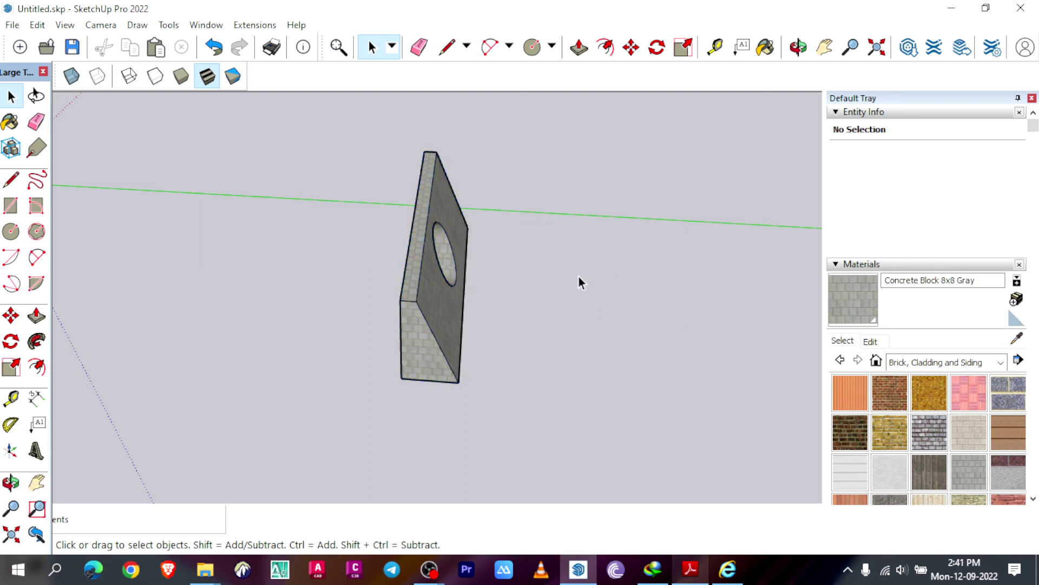
pyautogui.scroll(1, 580, 279)
pyautogui.click(798, 47)
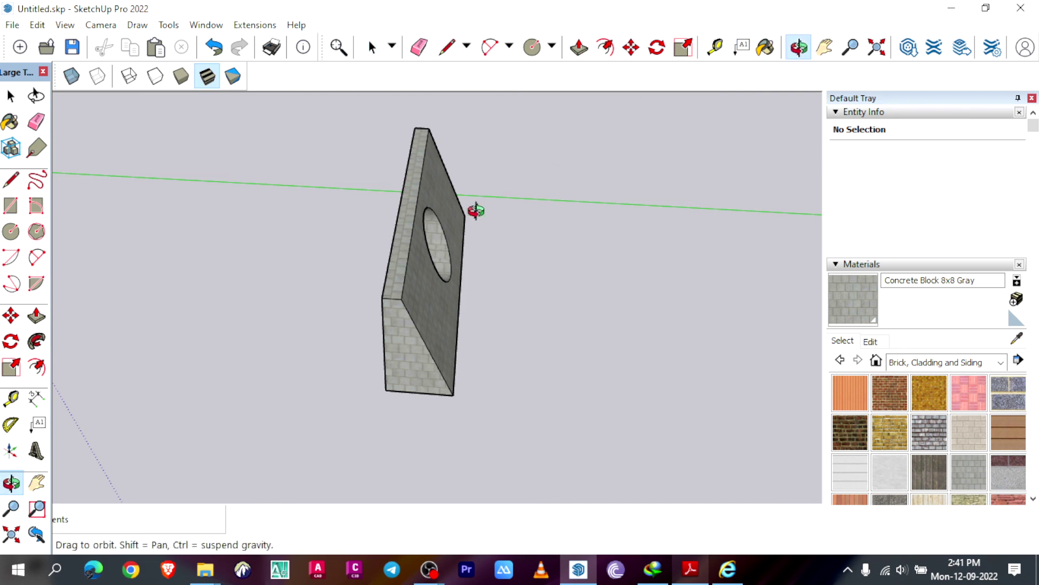
pyautogui.moveTo(476, 210); pyautogui.dragTo(444, 239)
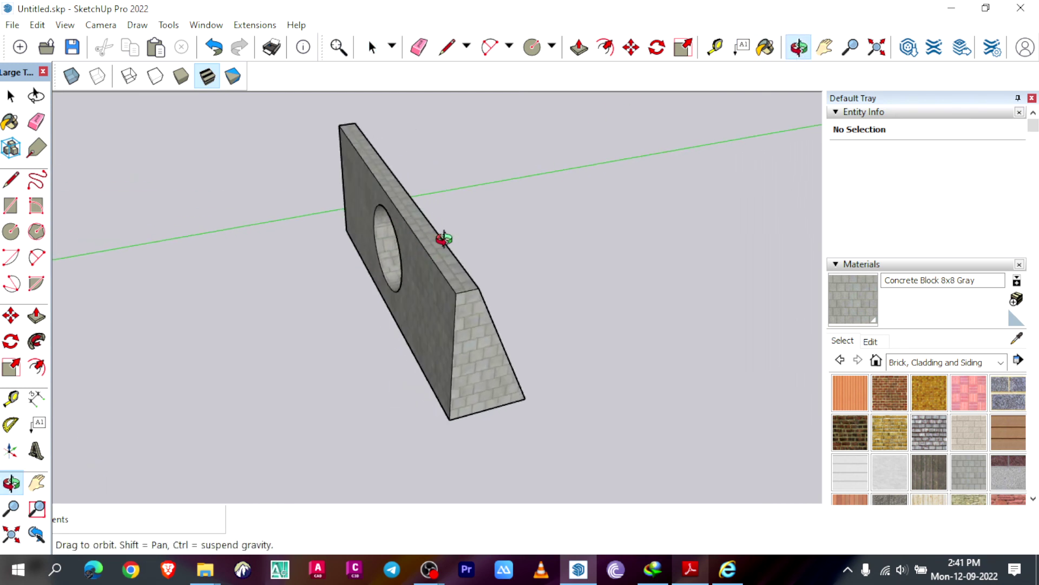